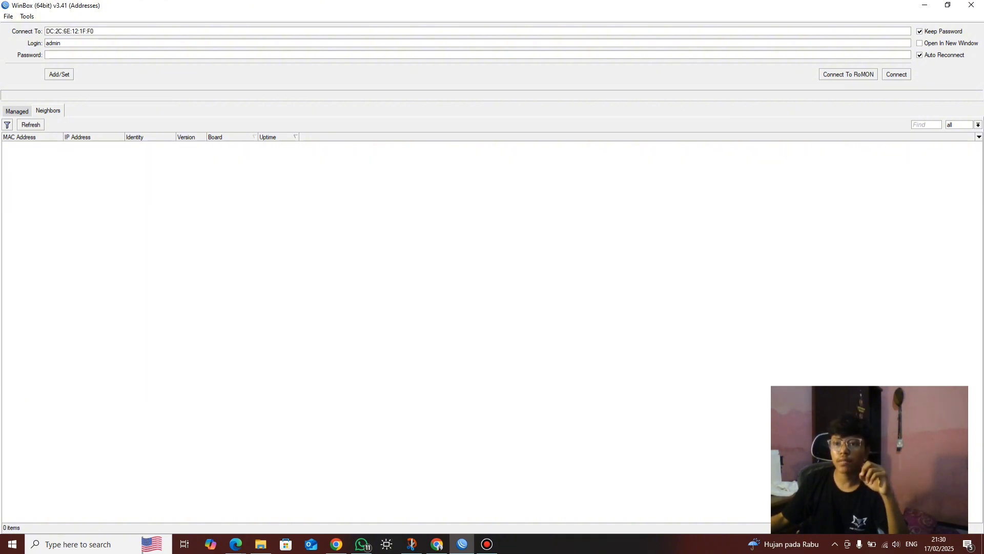
Browse the Managed and Neighbors lists, then connect to the router at 192.168.5.1
left_click(17, 111)
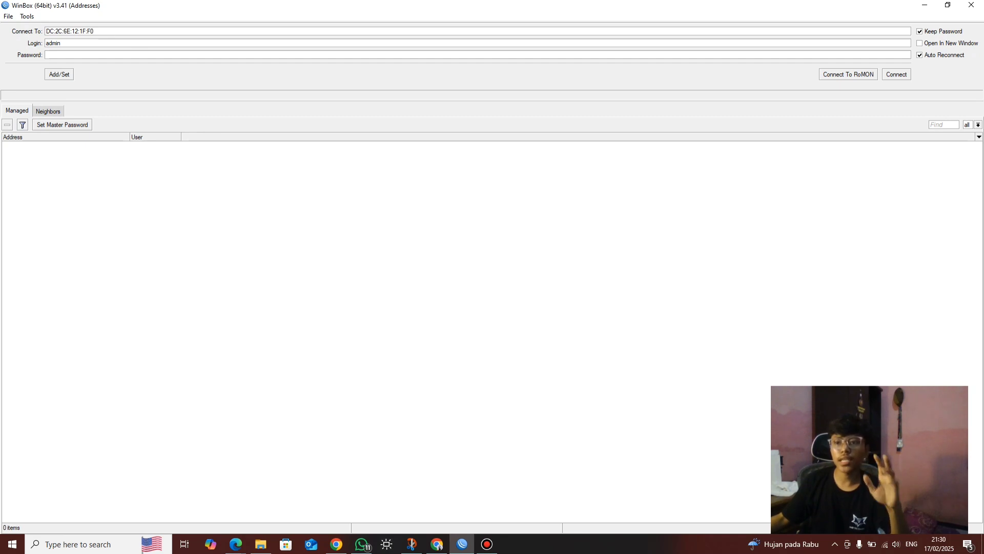
left_click(47, 111)
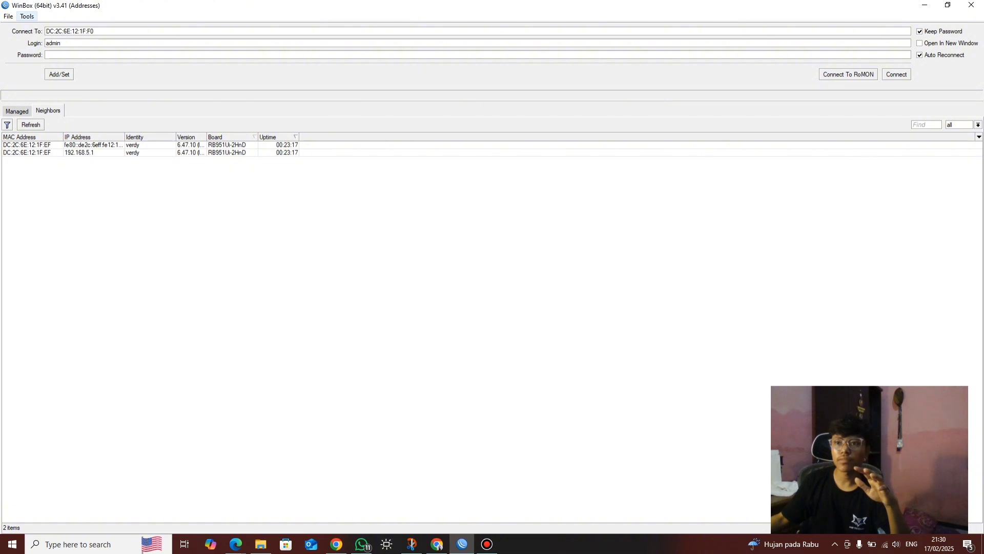
left_click(27, 16)
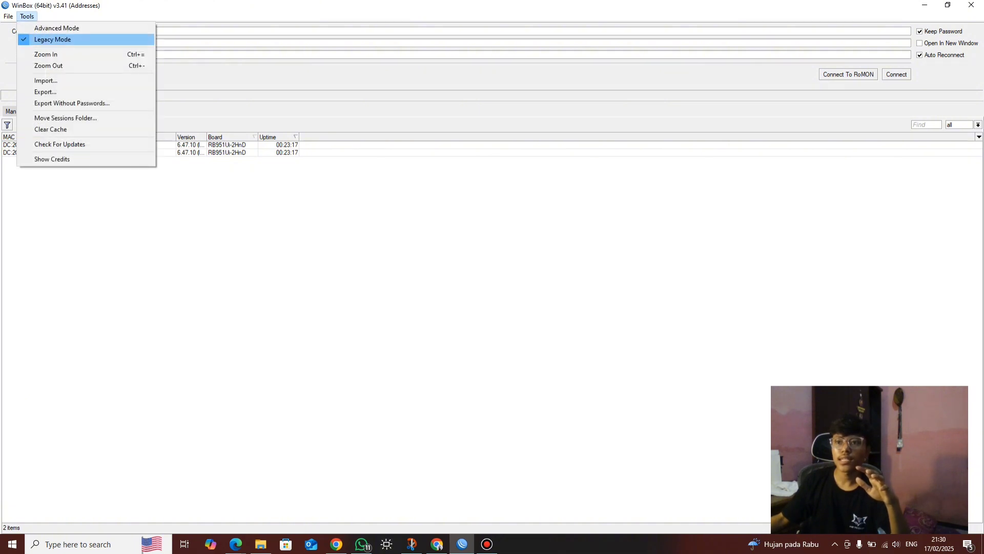
key("Escape")
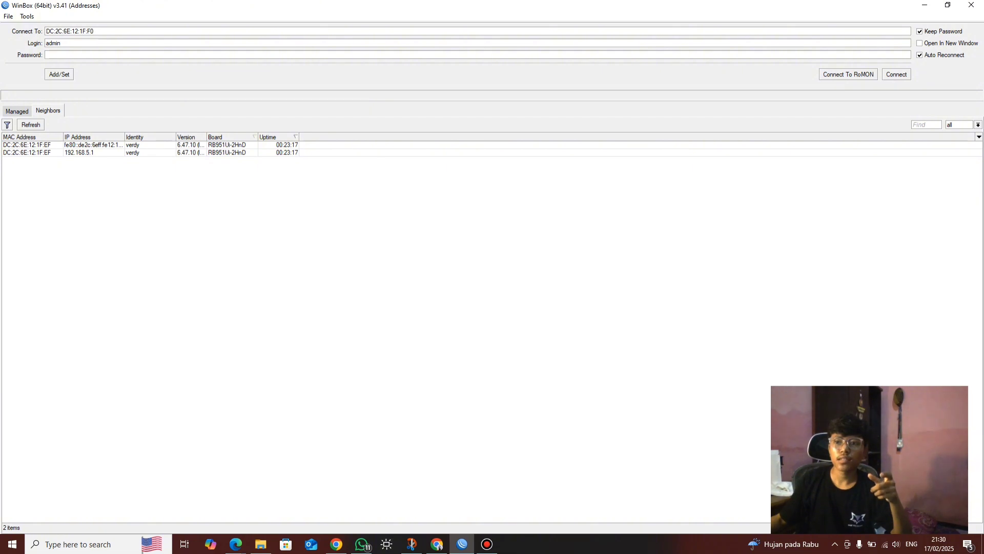
left_click(27, 152)
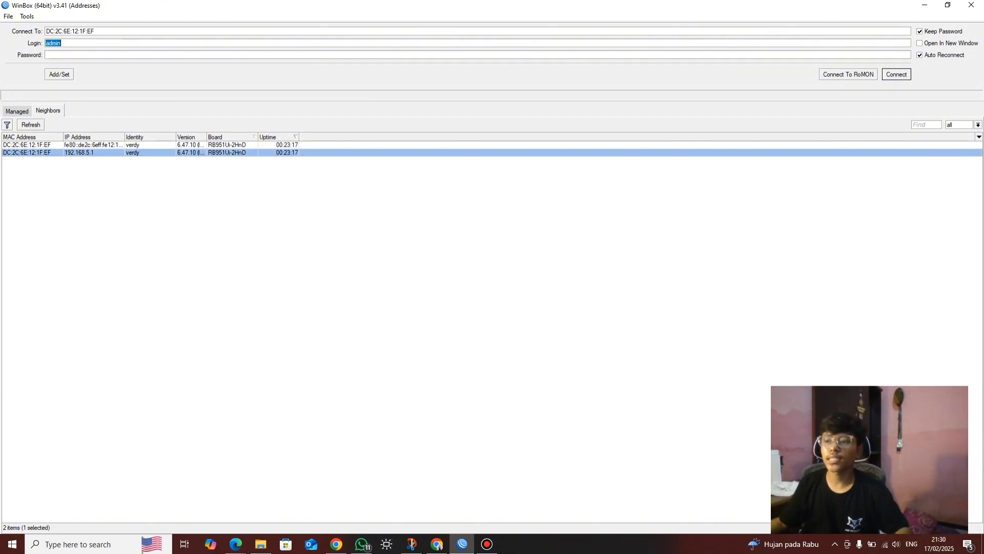
key("Return")
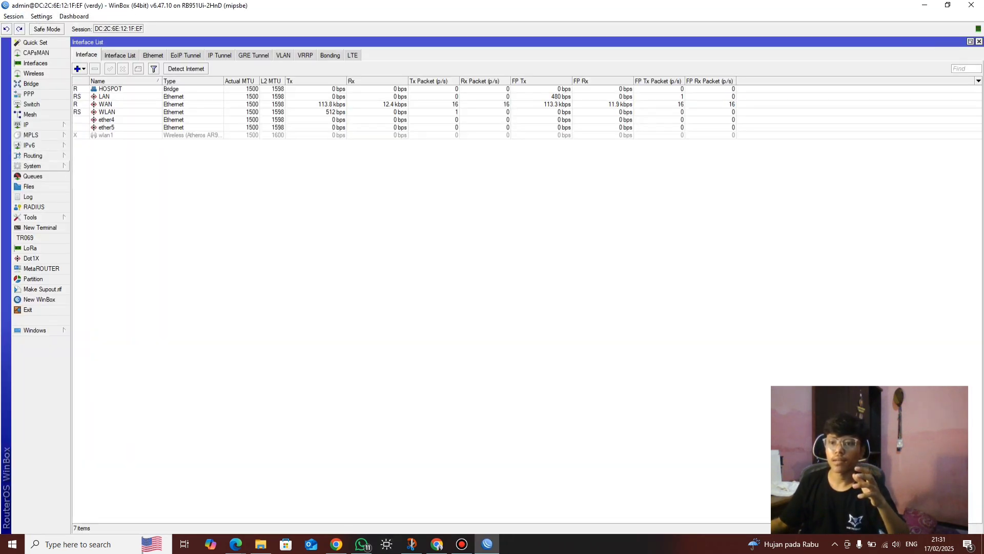
Reset the router's configuration with No Default Configuration ticked, confirming the reboot
left_click(32, 165)
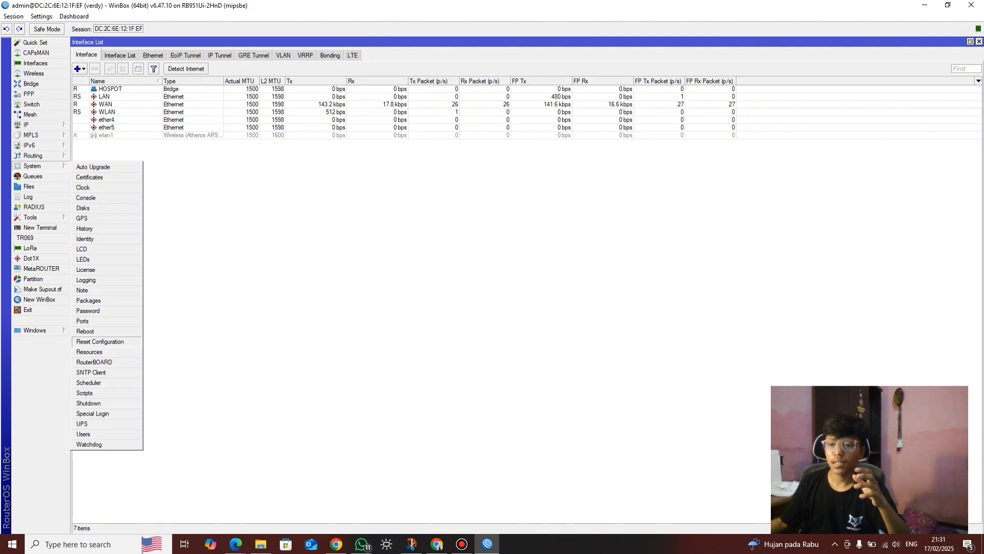
left_click(99, 341)
left_click(200, 232)
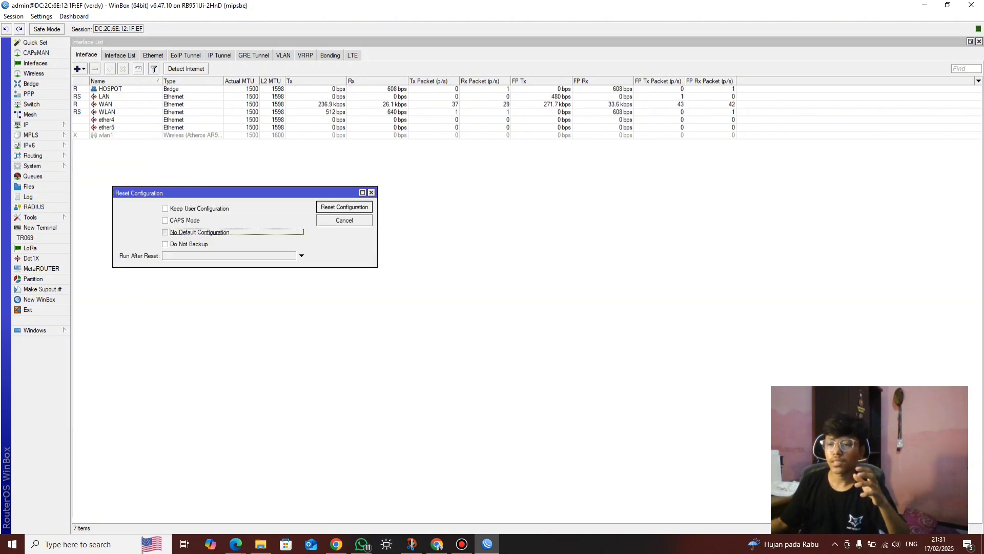
key("Return")
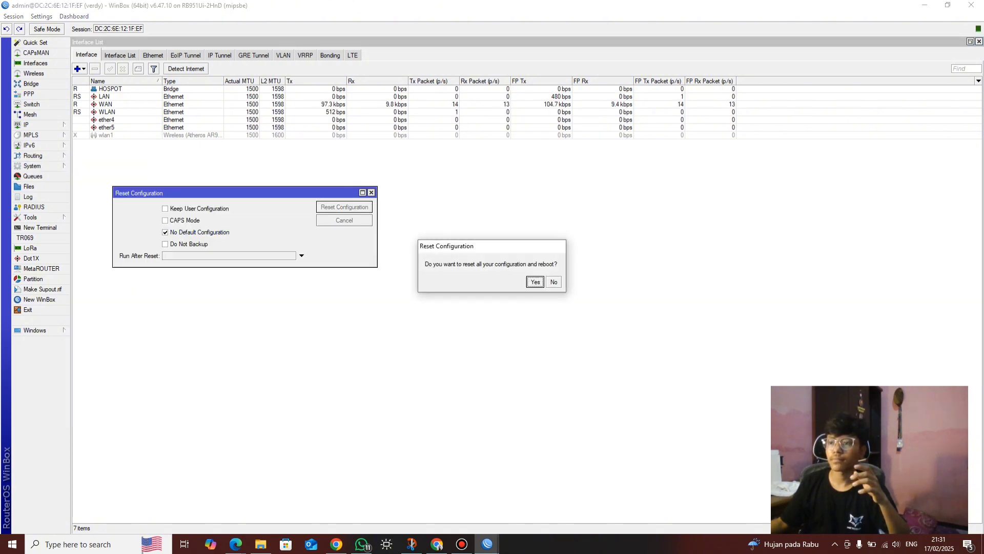
key("Return")
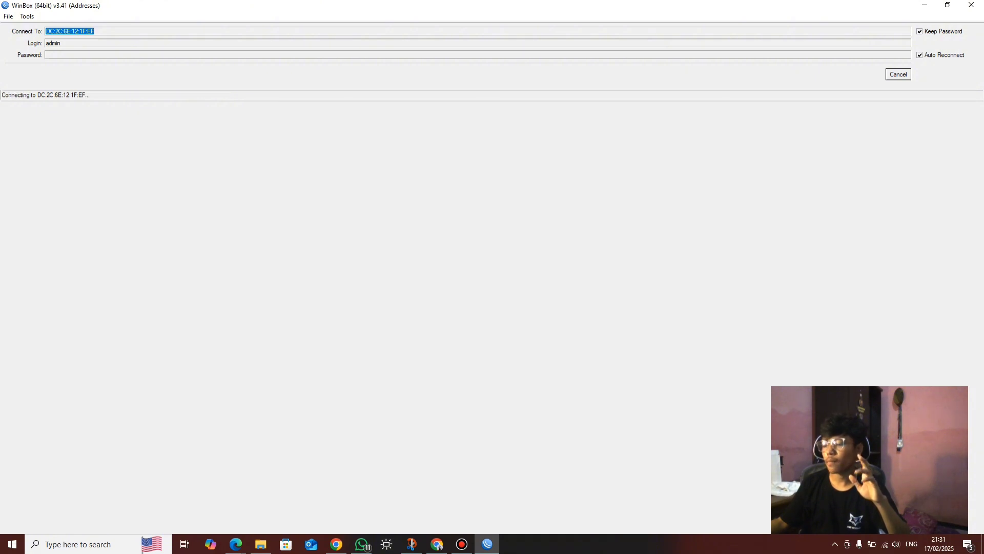
Cancel the stalled reconnect, refresh Neighbors, and connect to the reset MikroTik router
key("Escape")
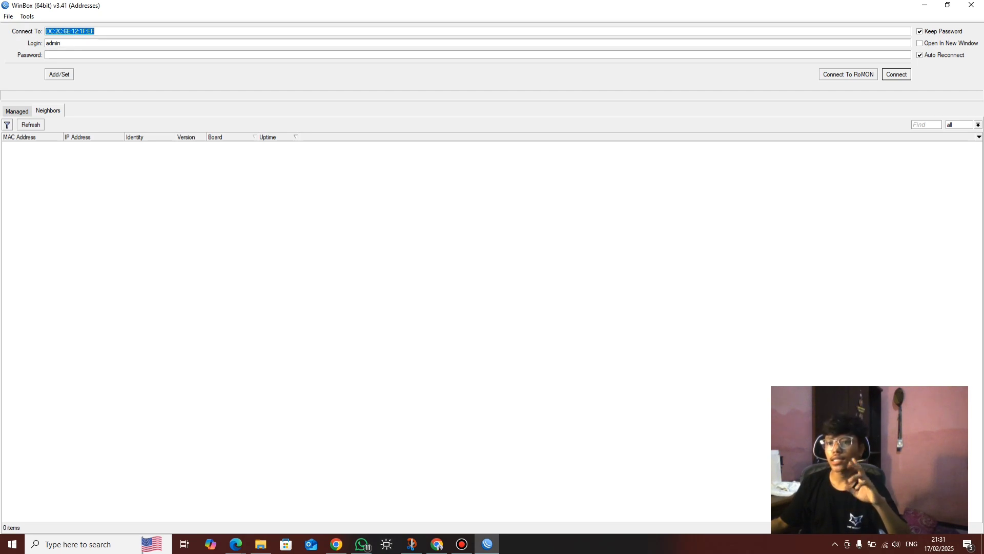
left_click(17, 111)
left_click(47, 110)
left_click(31, 125)
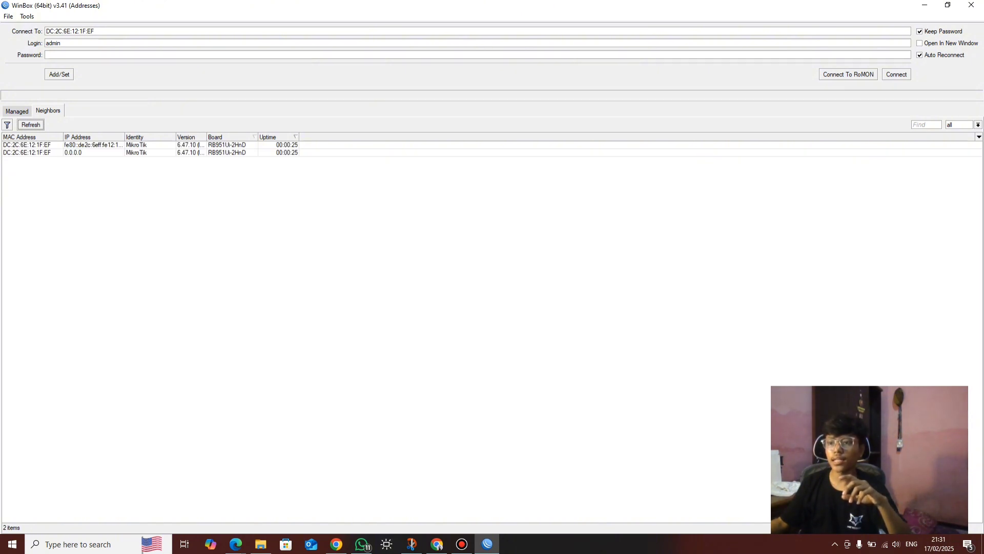
left_click(26, 153)
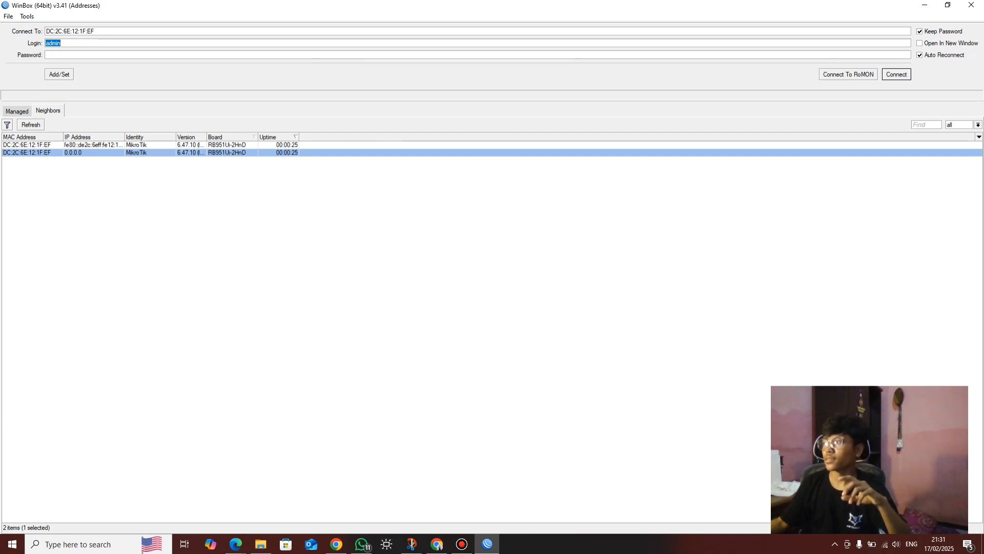
key("Return")
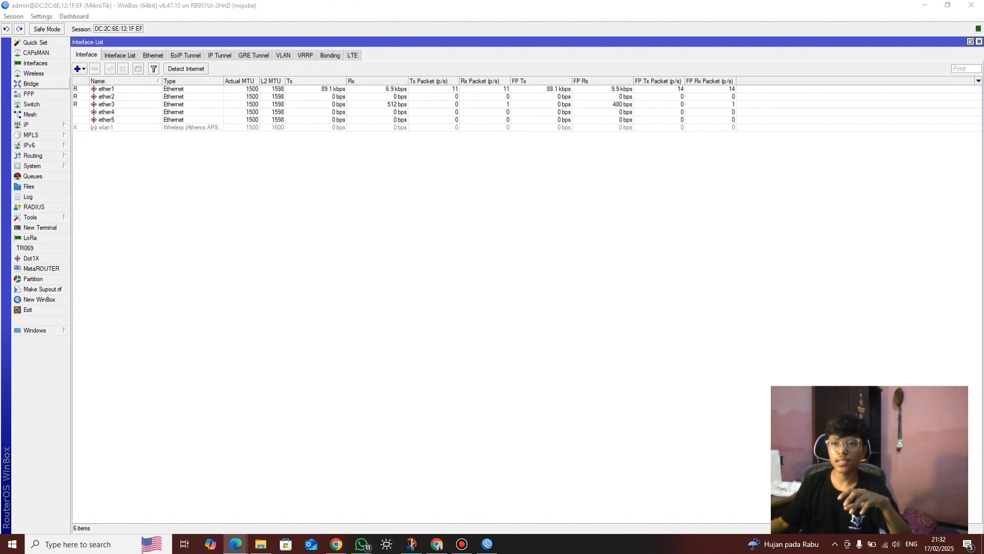
Rename interfaces ether1, ether2 and ether3 to WAN, LAN and WLAN
double_click(107, 89)
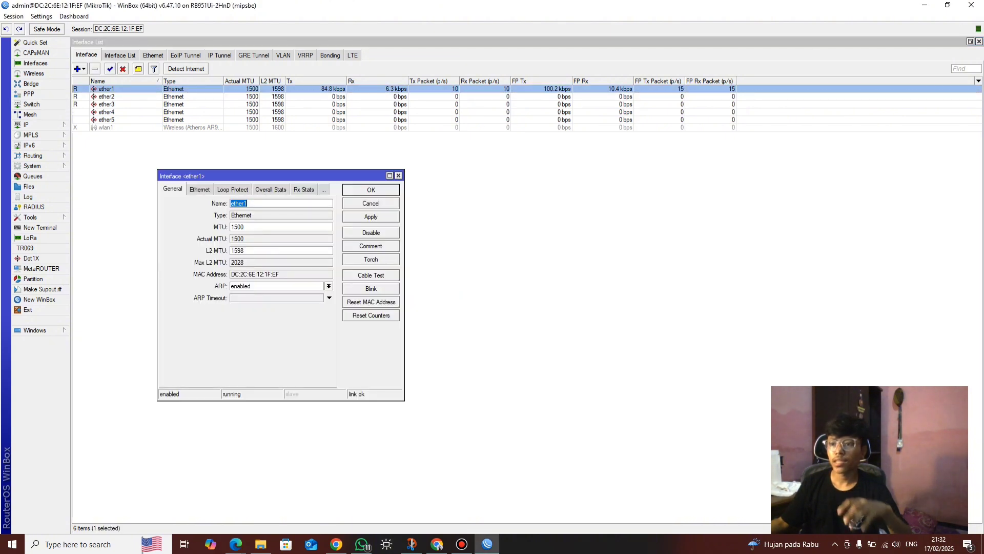
key("Caps_Lock")
type("WA")
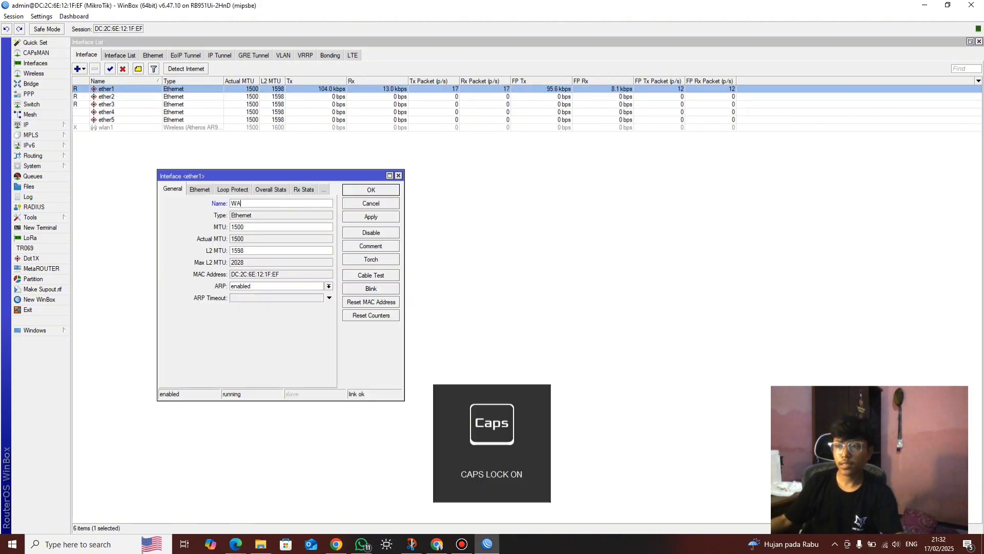
type("N")
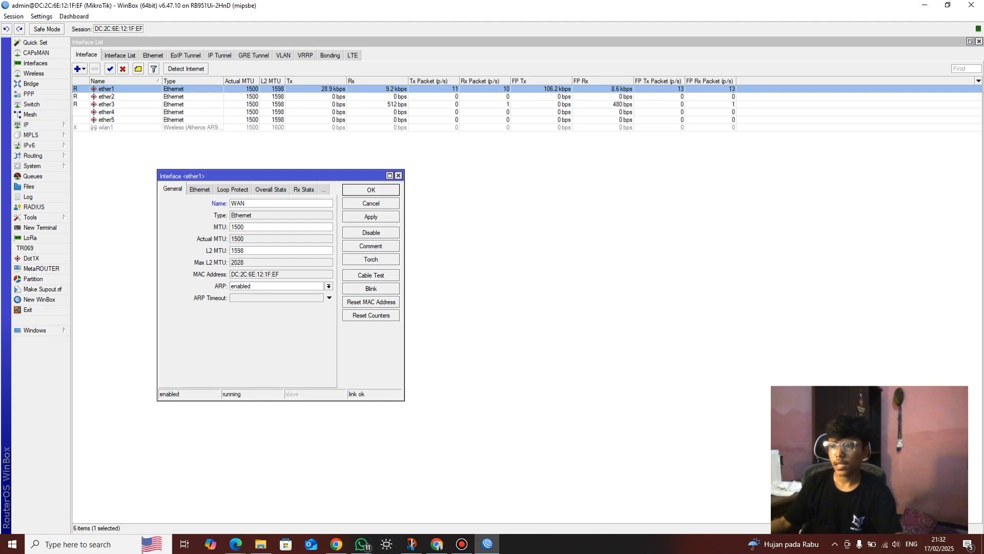
key("Return")
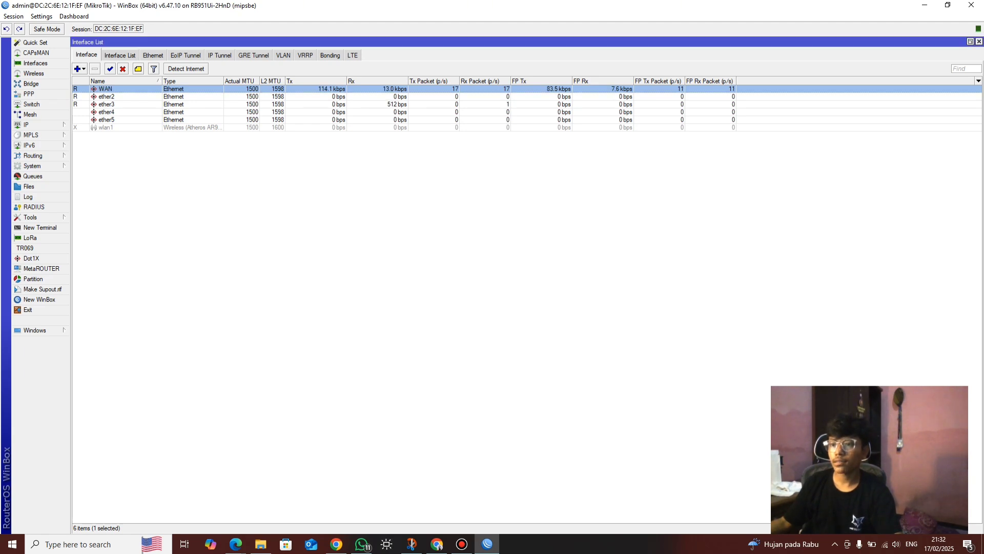
double_click(106, 96)
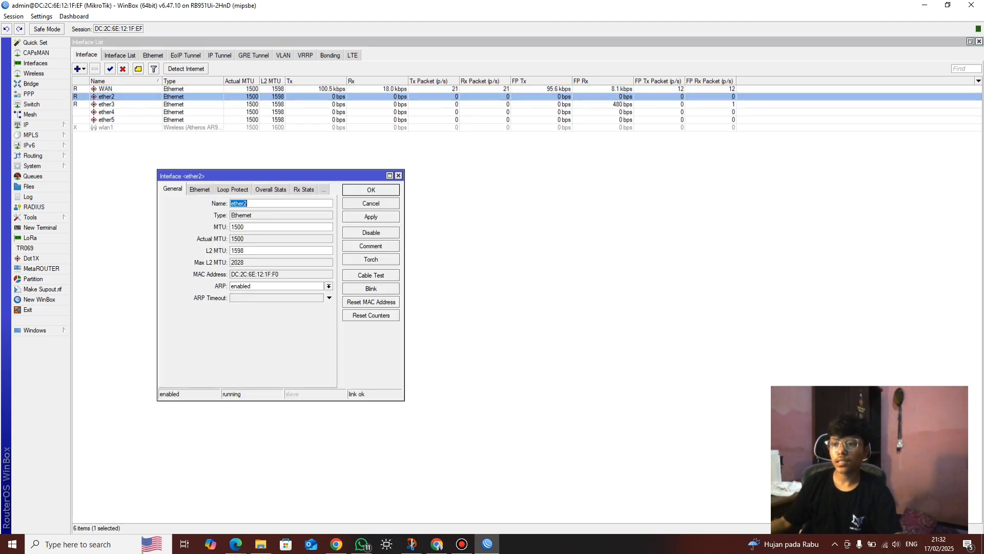
type("LAN")
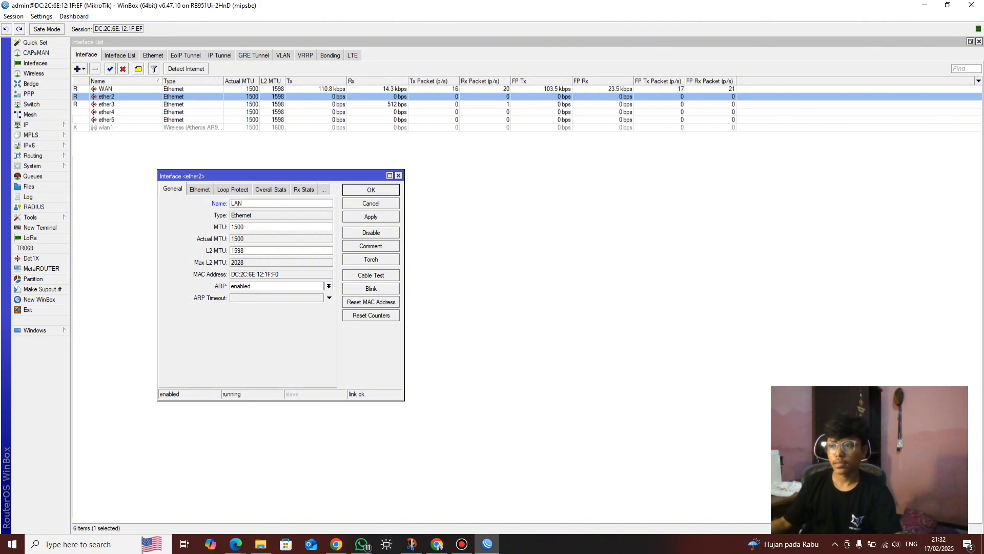
key("Return")
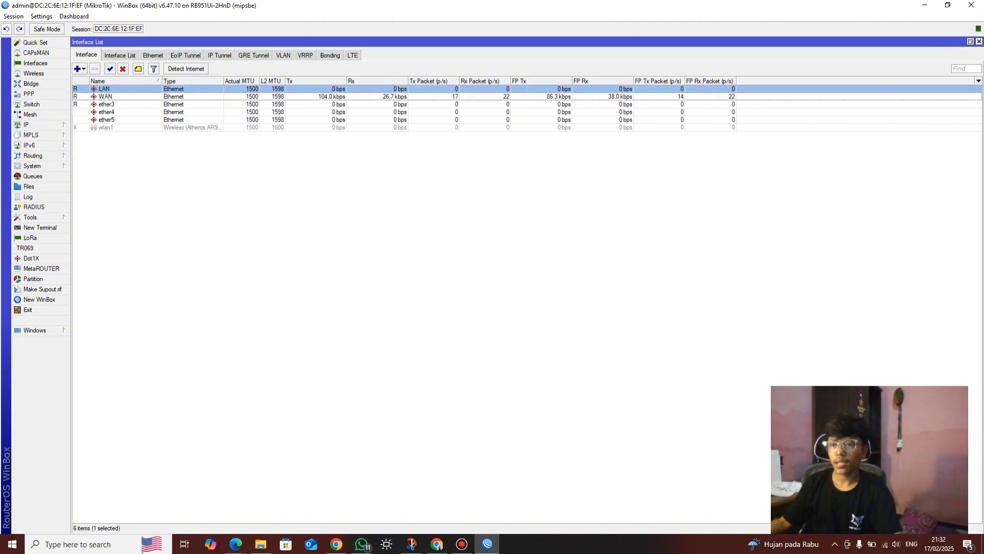
double_click(107, 104)
type("W")
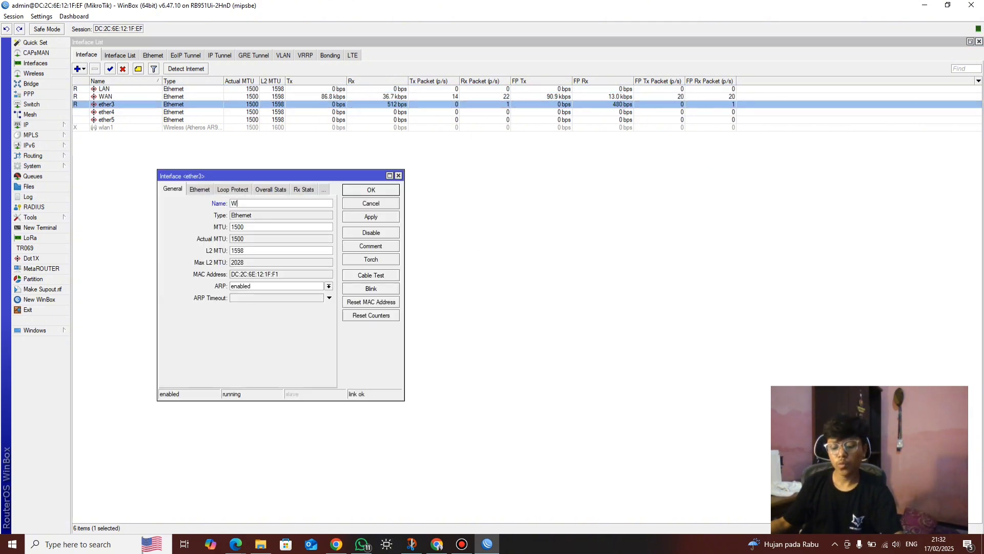
type("LAN")
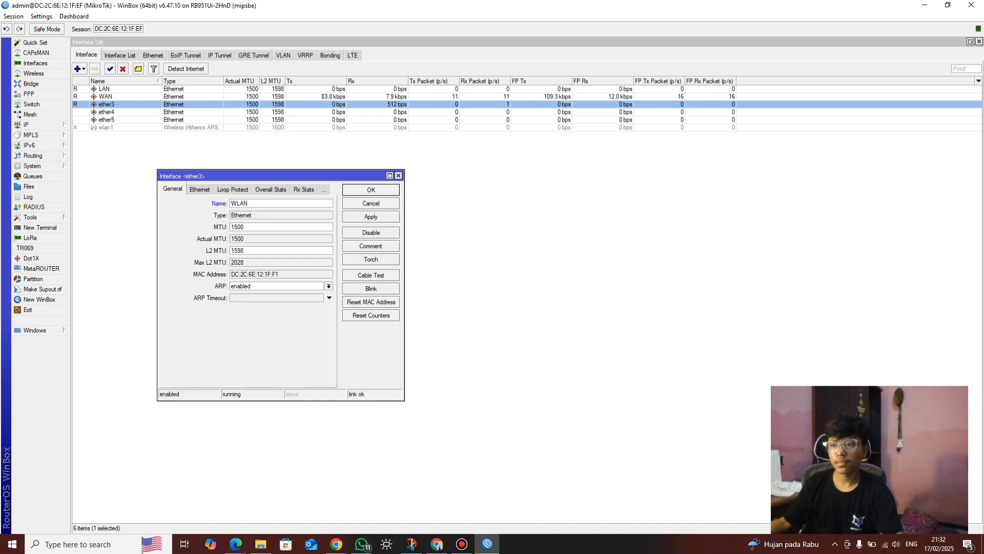
key("Return")
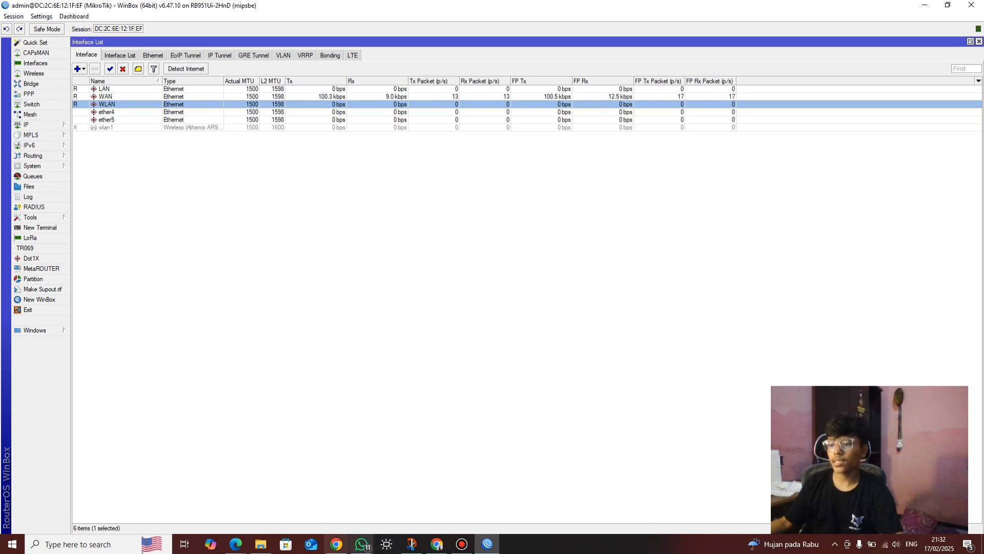
mouse_move(235, 543)
left_click(179, 492)
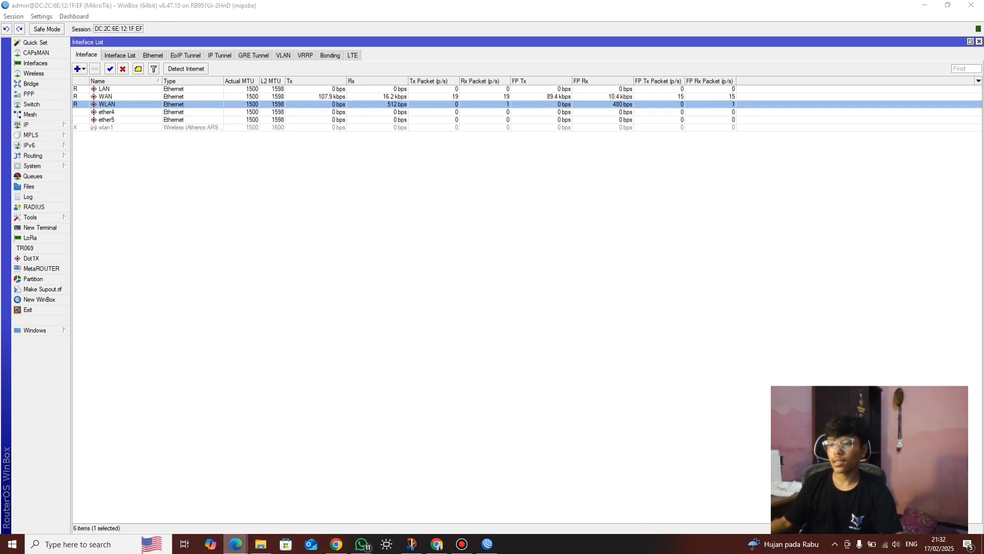
Scroll the exam PDF to review its IP address table, then minimise Edge
scroll(492, 292, "down", 1)
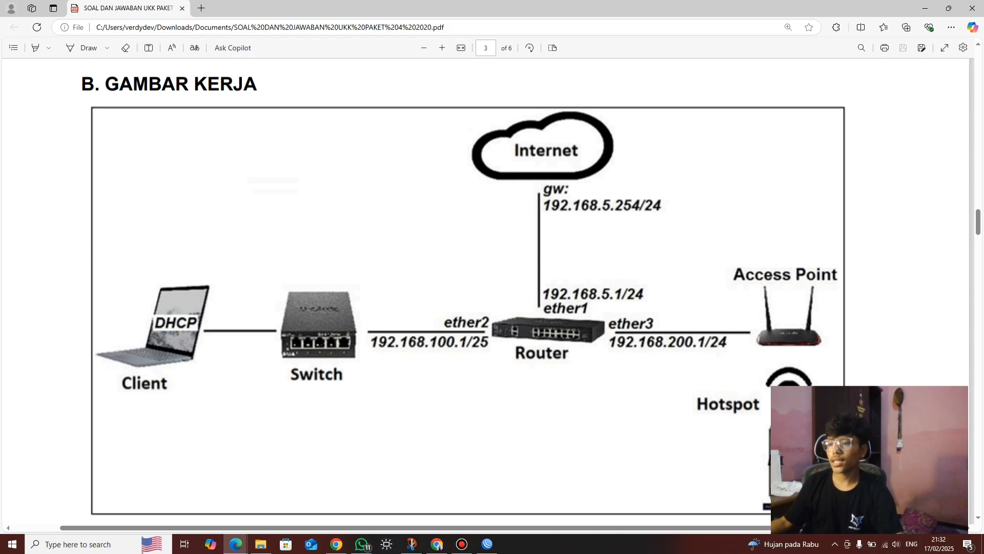
scroll(492, 292, "up", 15)
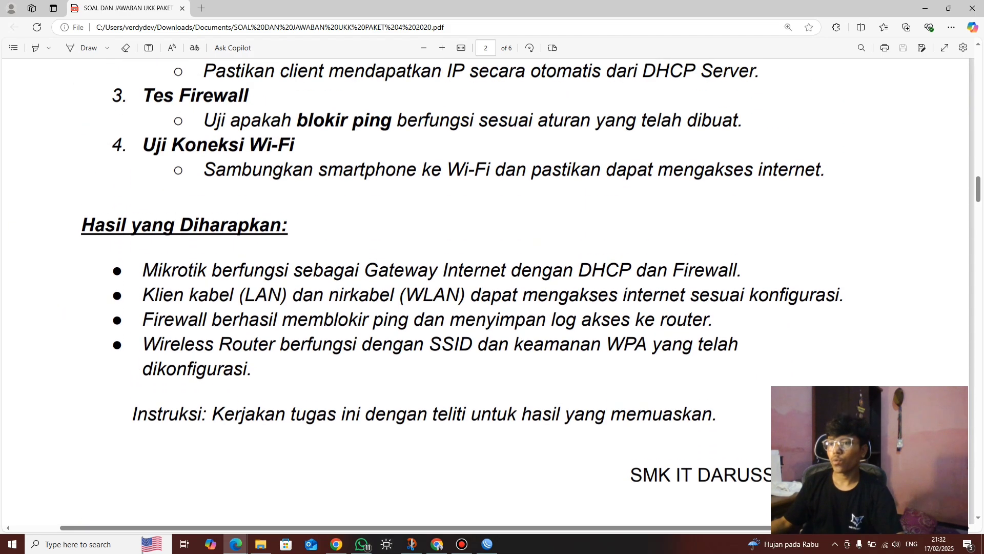
scroll(493, 292, "up", 5)
scroll(492, 292, "down", 20)
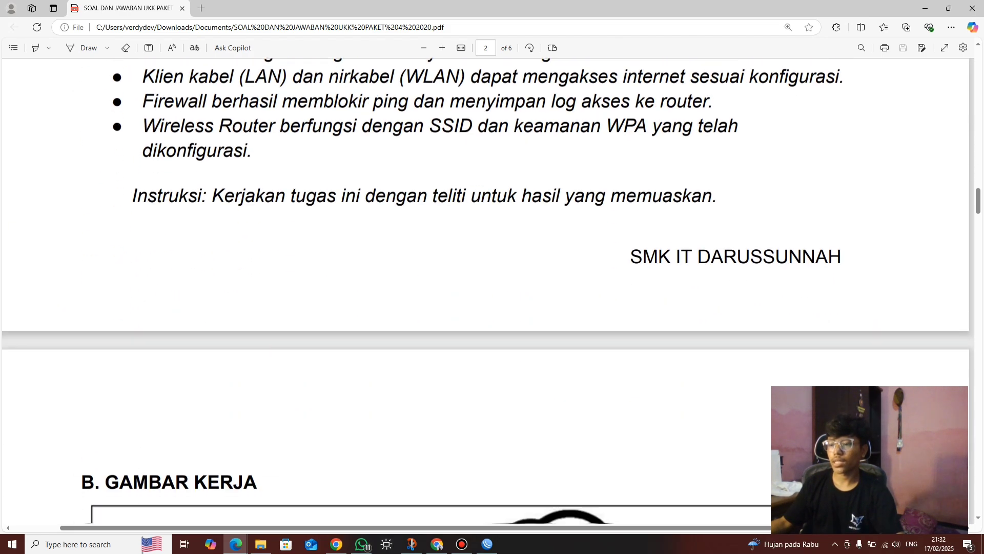
scroll(492, 292, "down", 7)
scroll(492, 292, "up", 2)
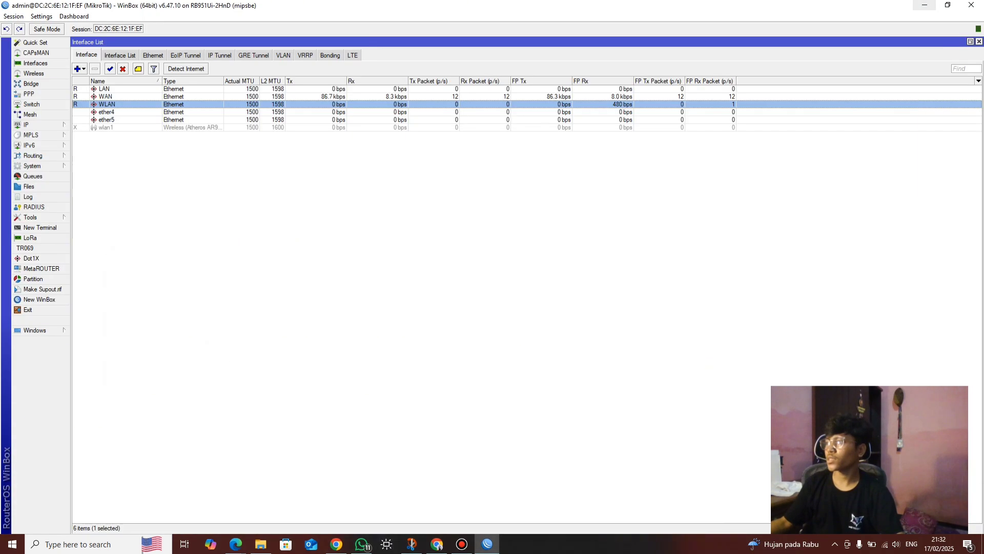
left_click(925, 8)
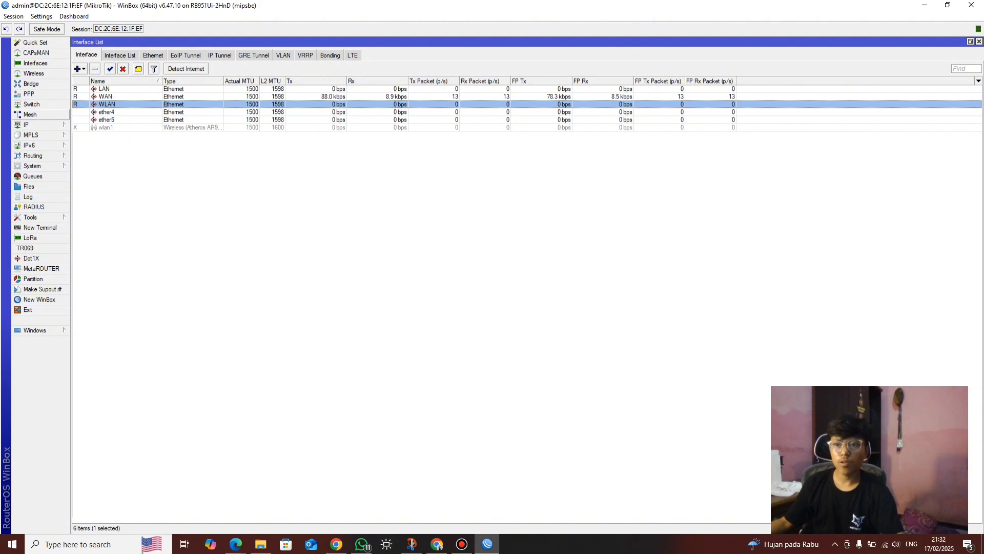
Open the router's Identity setting from the System menu
left_click(31, 165)
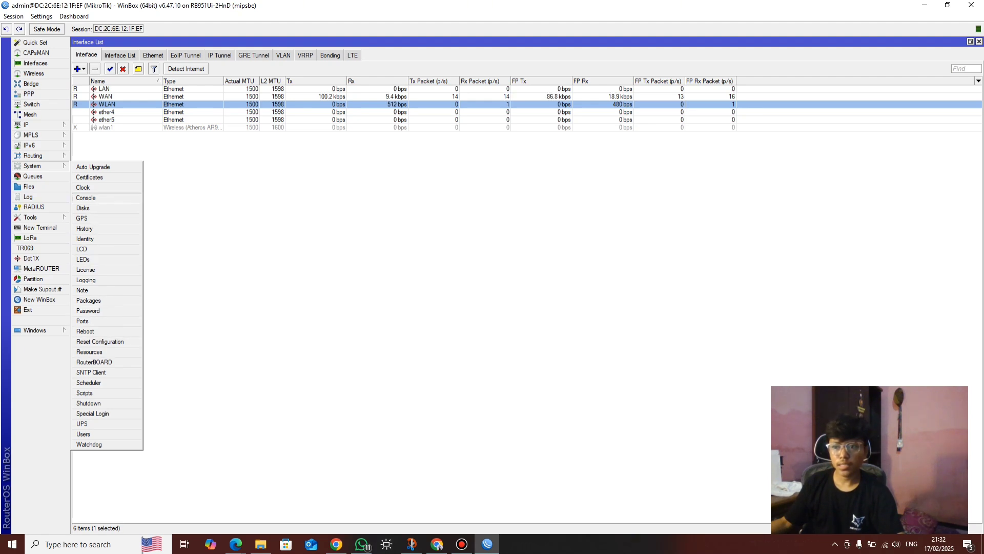
left_click(85, 238)
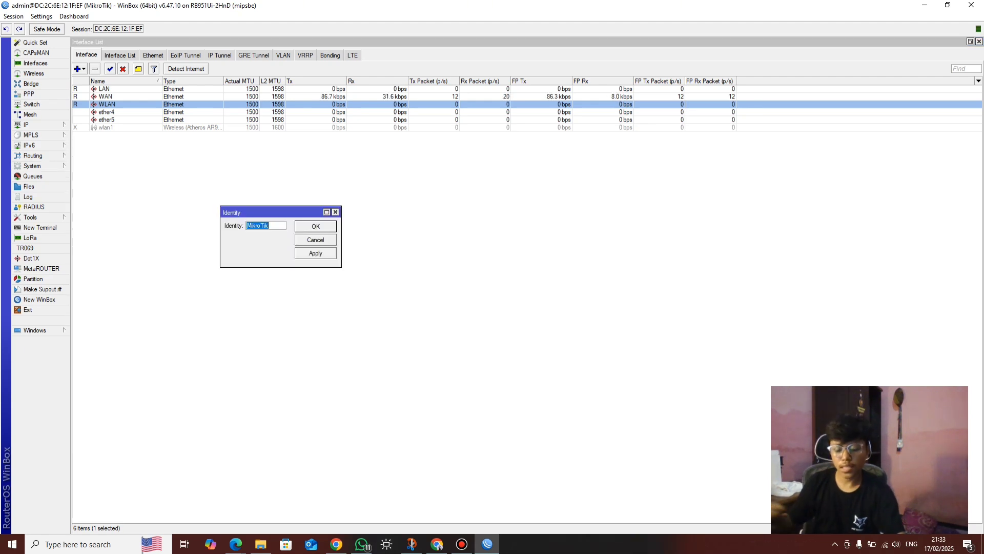
Replace the identity MikroTik with lowercase 'verdy' and save it
type("VER")
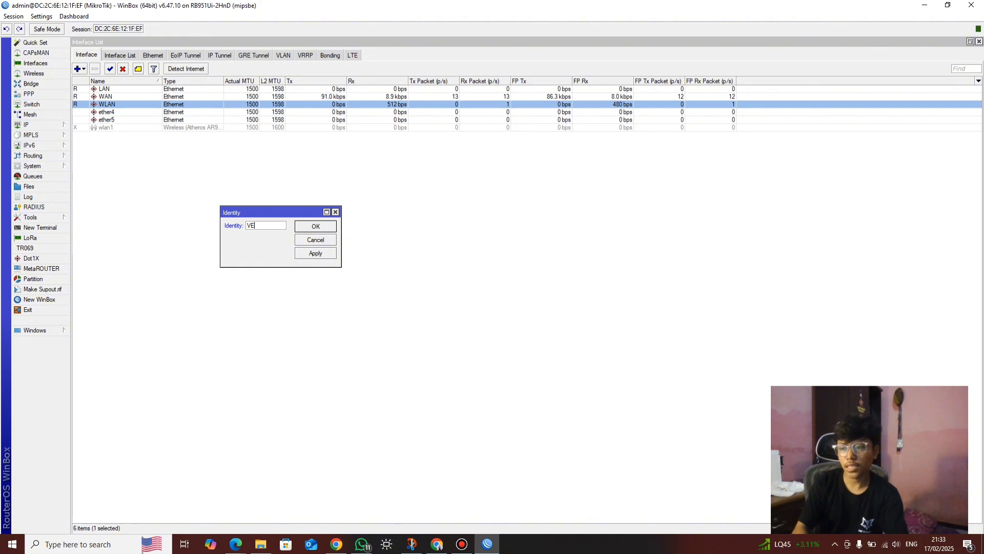
key("BackSpace")
key("BackSpace")
key("BackSpace")
key("Caps_Lock")
type("verdy")
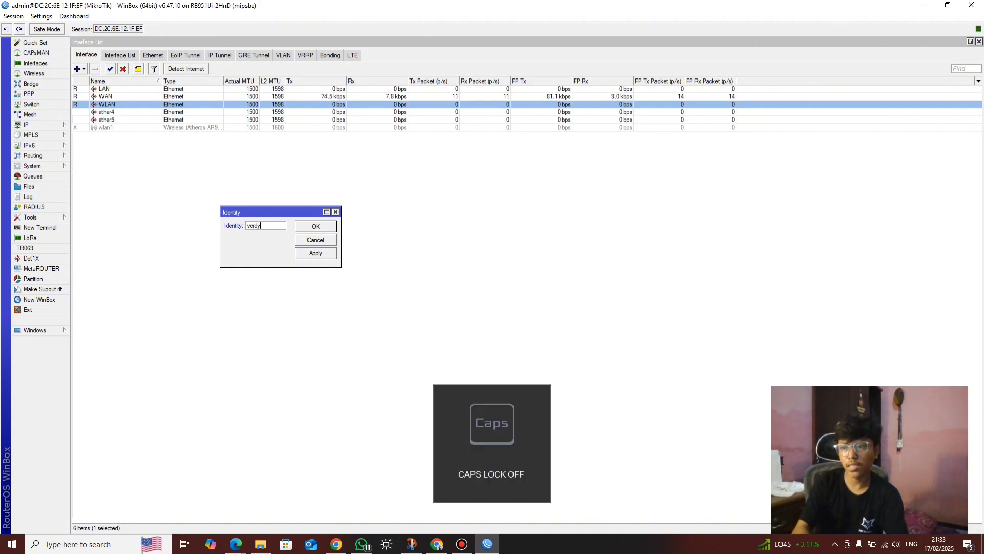
key("Return")
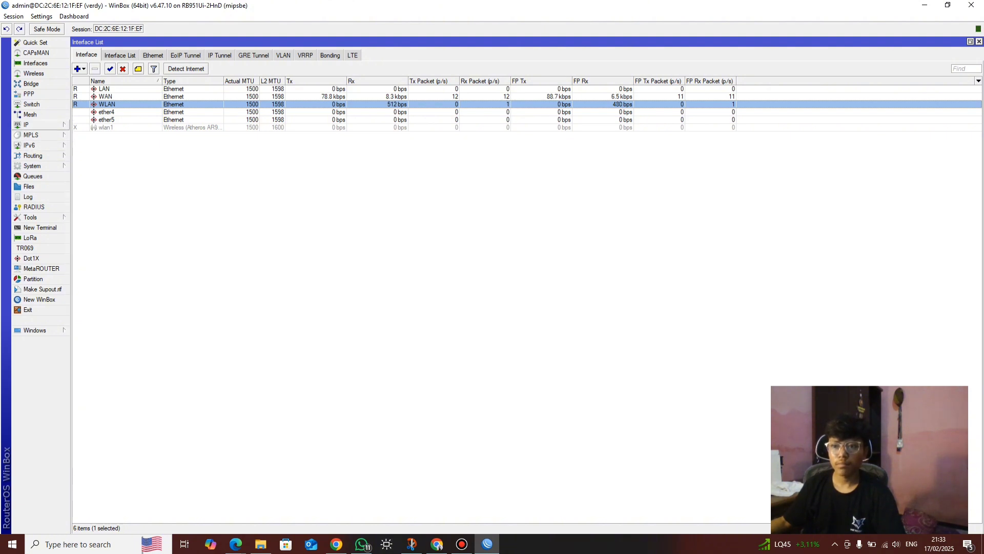
Add a new bridge named HOSPOT on the Bridge tab
left_click(30, 84)
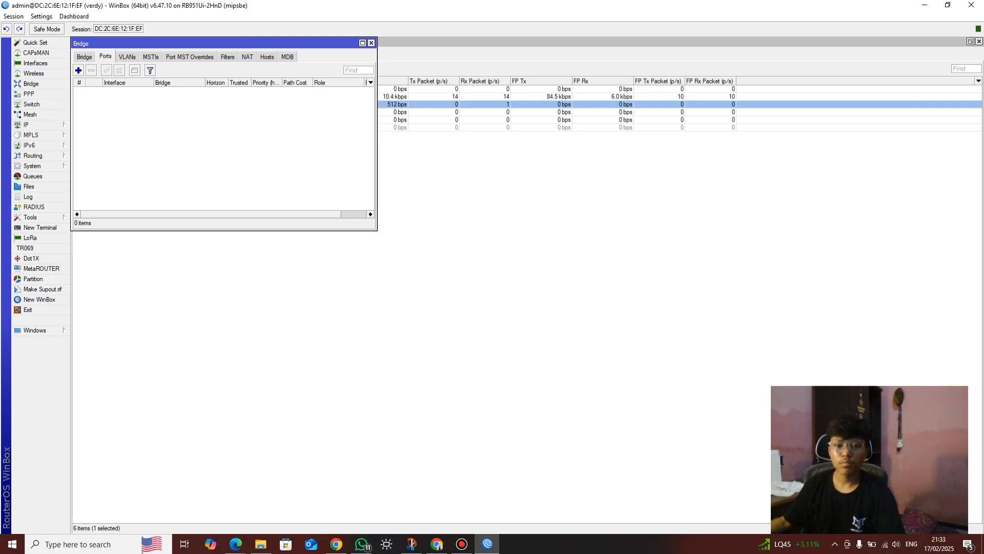
left_click(85, 57)
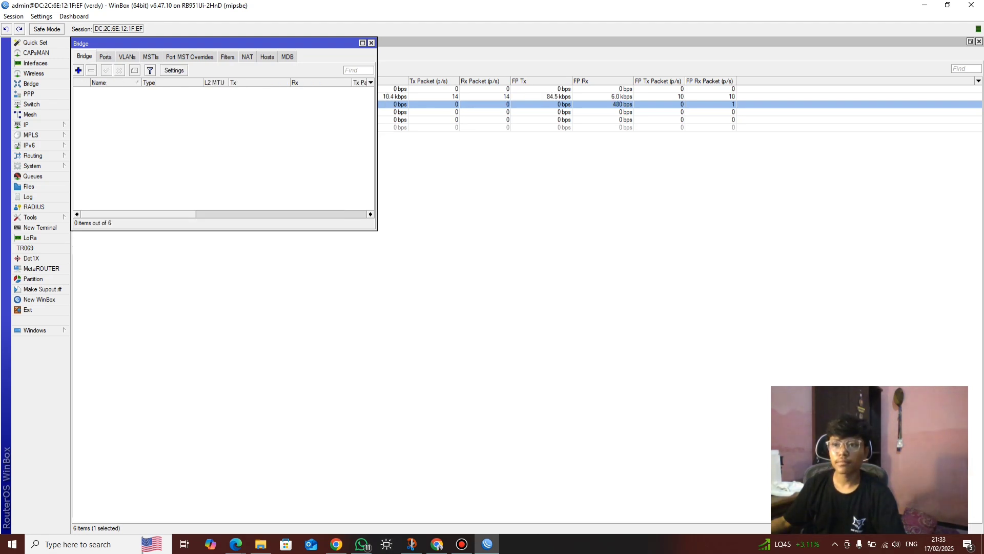
left_click(78, 71)
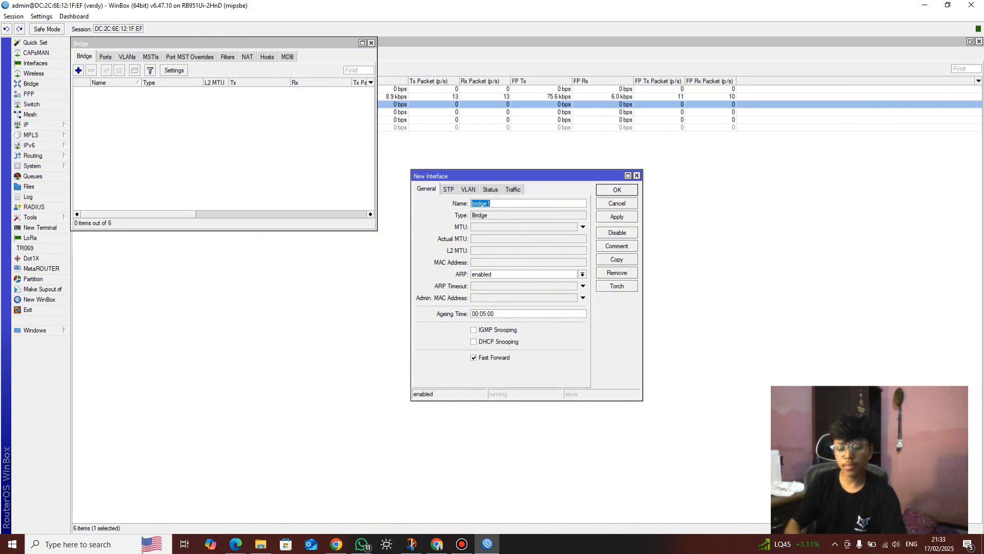
key("Caps_Lock")
type("HO")
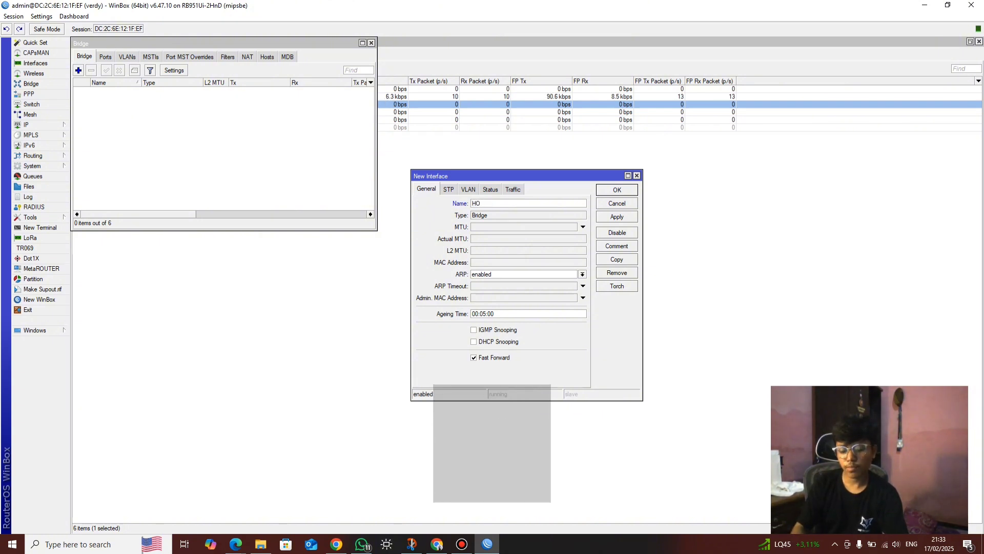
type("S")
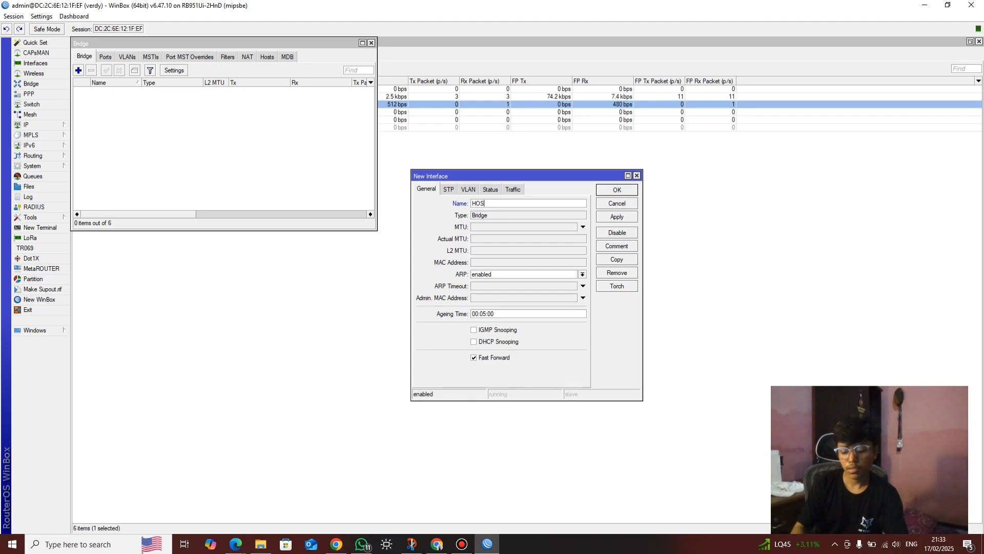
type("POT")
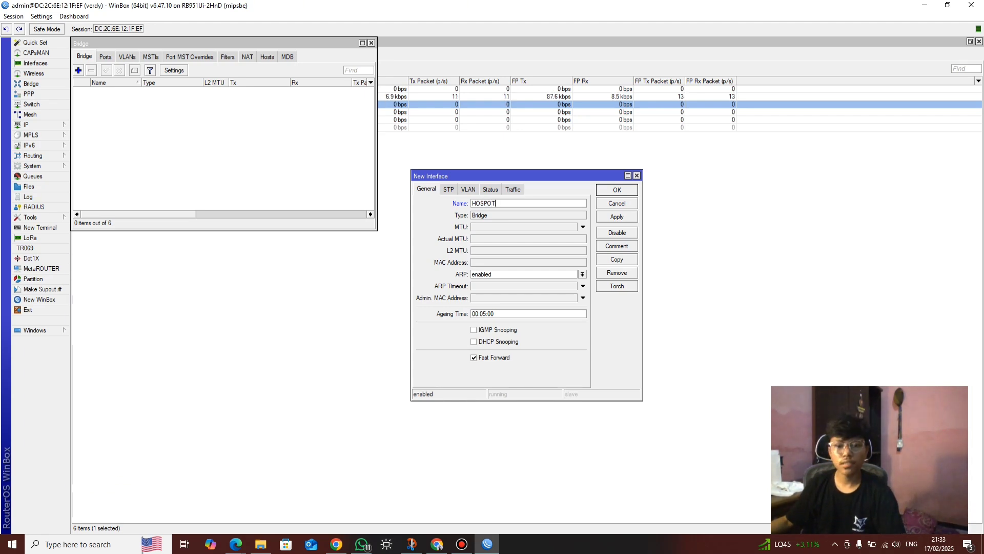
key("Return")
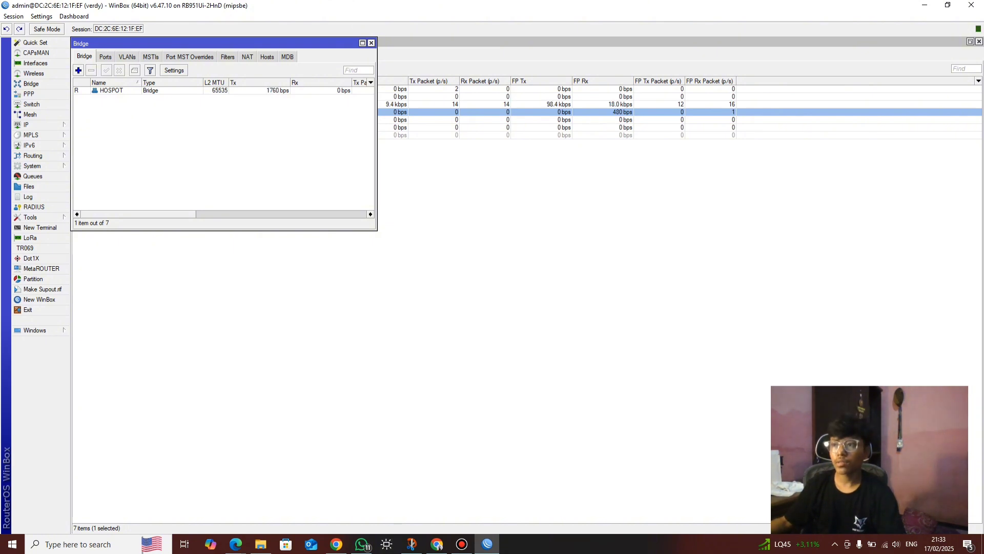
key("Escape")
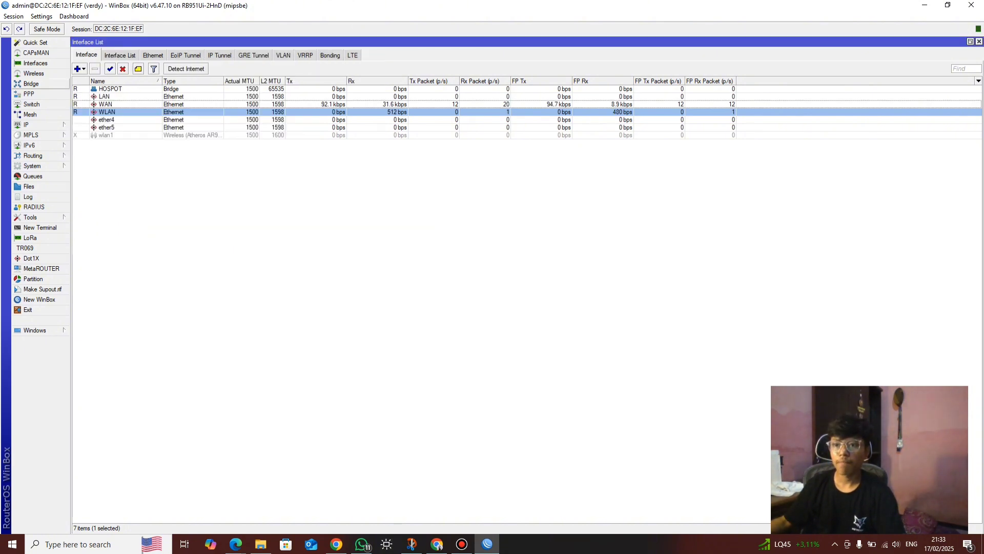
left_click(31, 83)
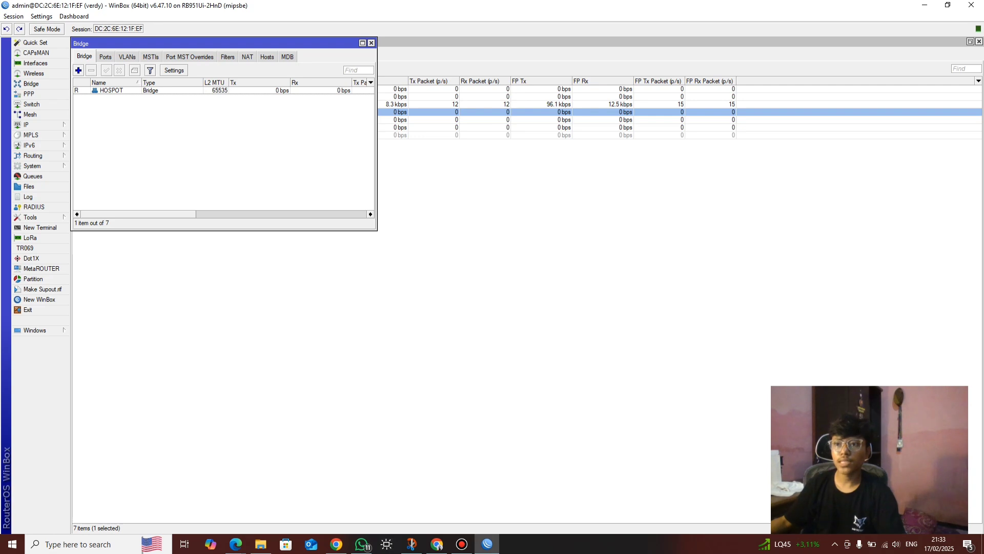
Add LAN as a trusted port of the HOSPOT bridge
left_click(105, 57)
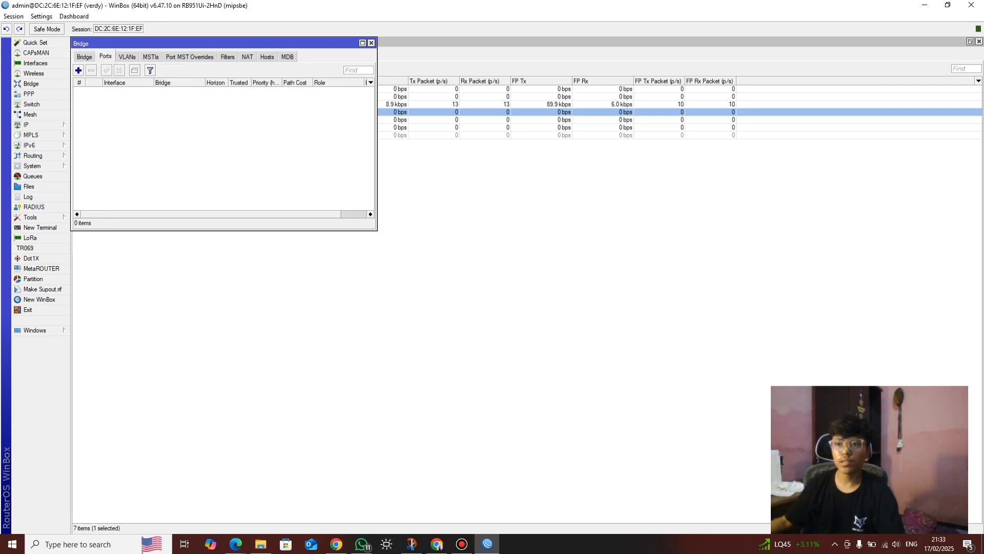
left_click(78, 70)
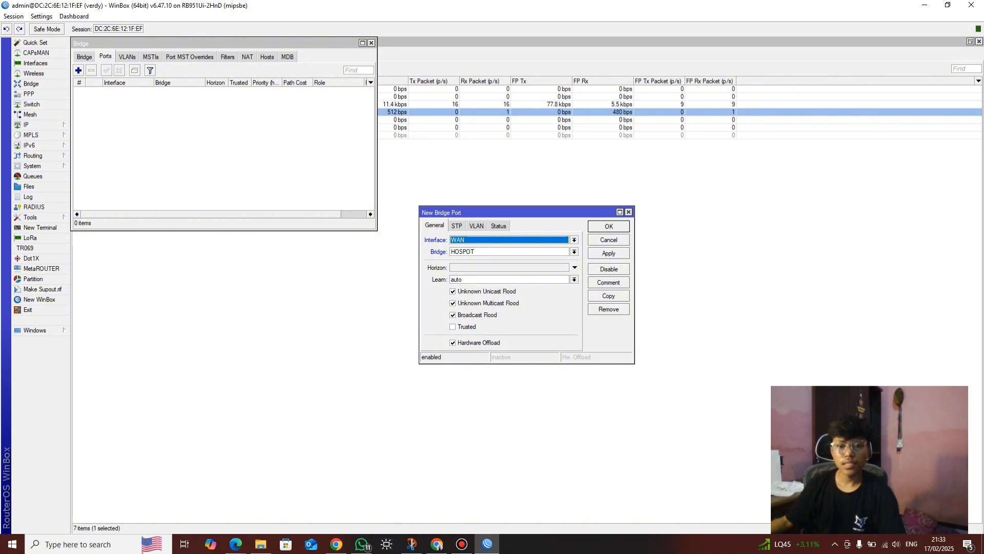
key("alt+Down")
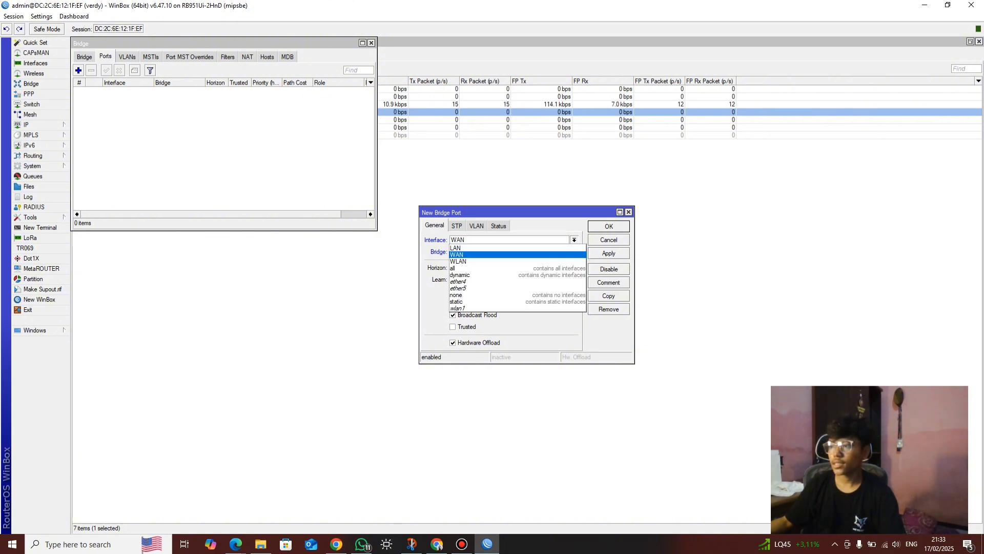
key("Return")
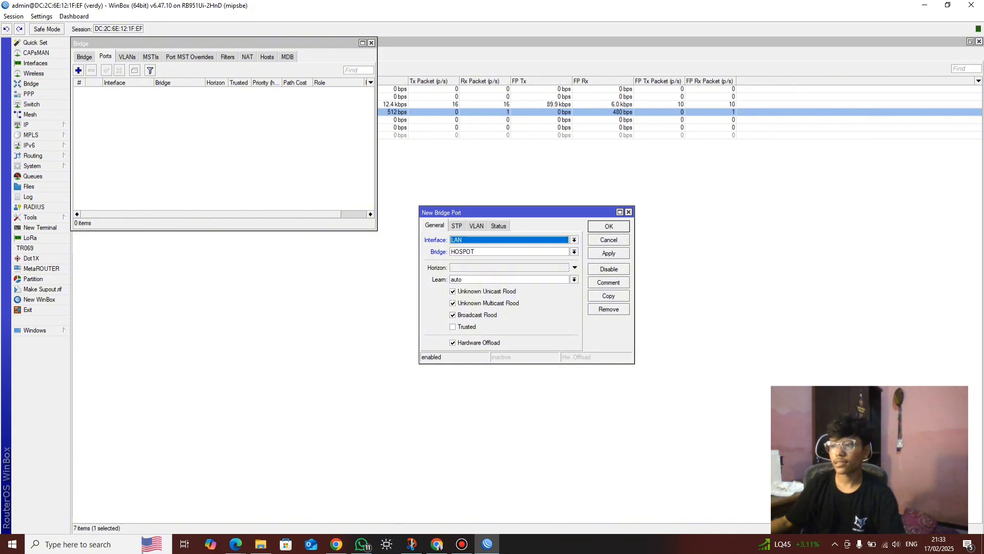
left_click(452, 326)
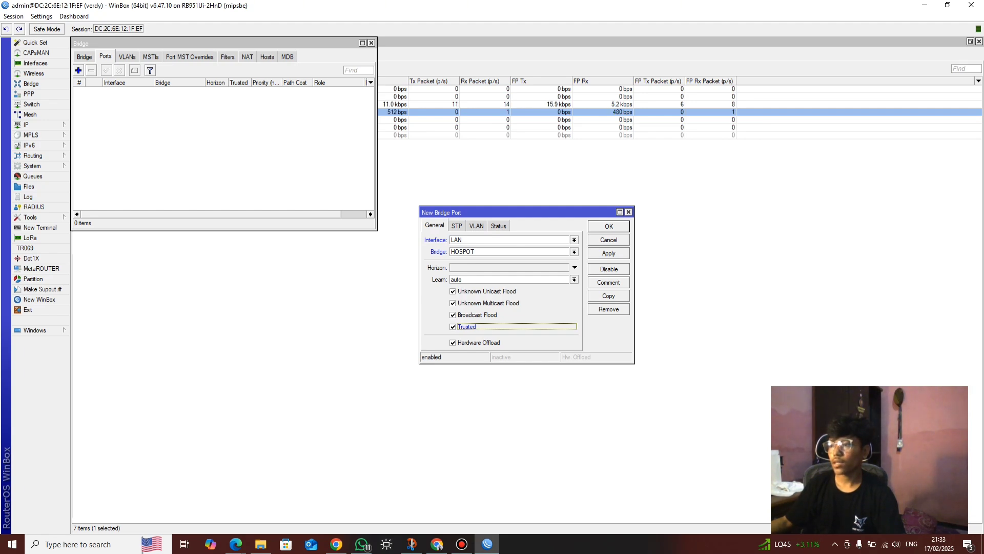
key("Return")
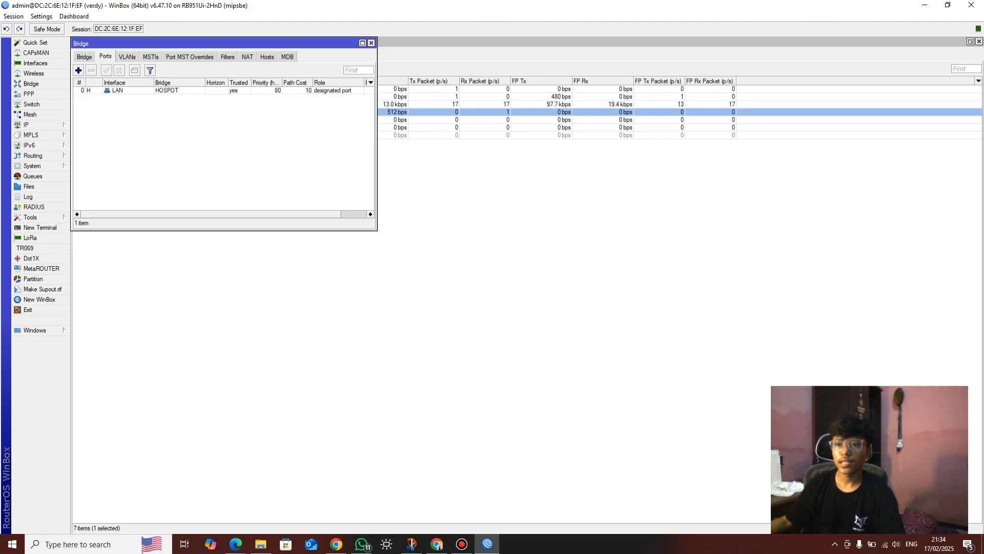
Add WLAN as a second trusted port of the HOSPOT bridge
key("Insert")
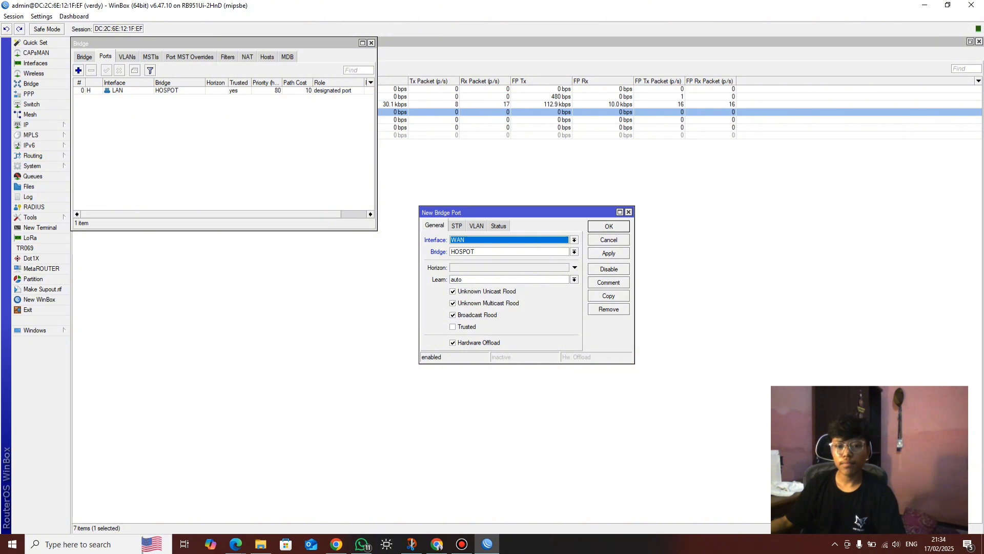
key("alt+Down")
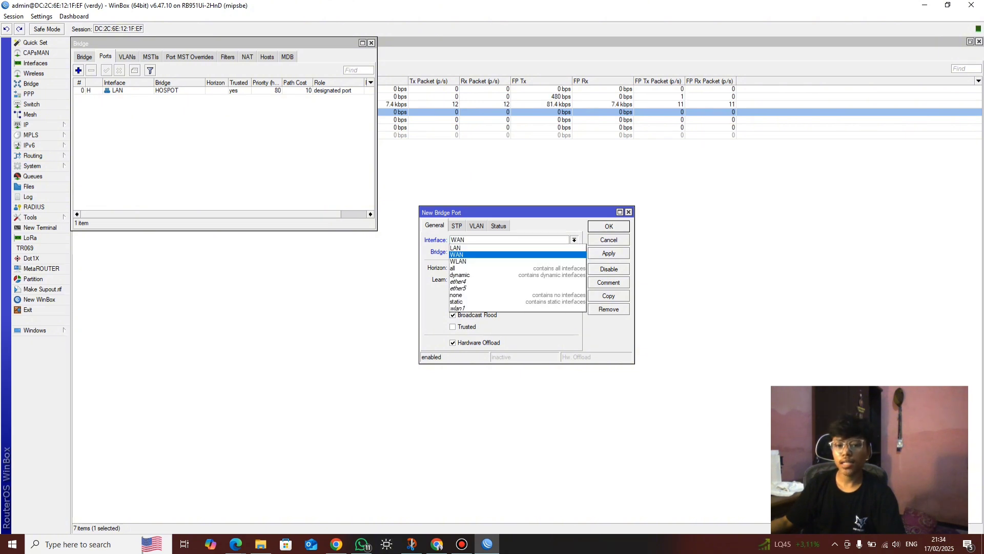
key("Up")
key("Down")
key("Down")
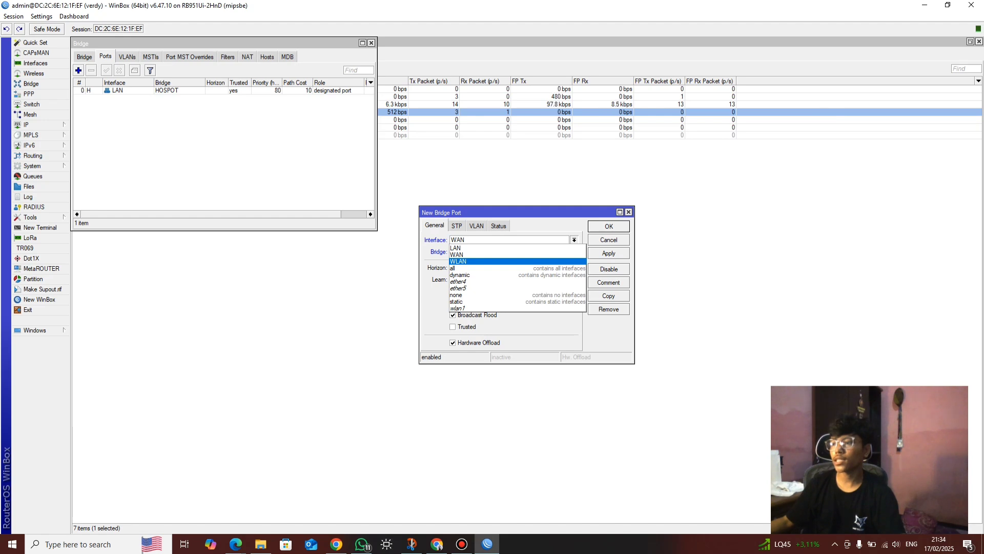
key("Up")
key("Up")
key("Down")
key("Down")
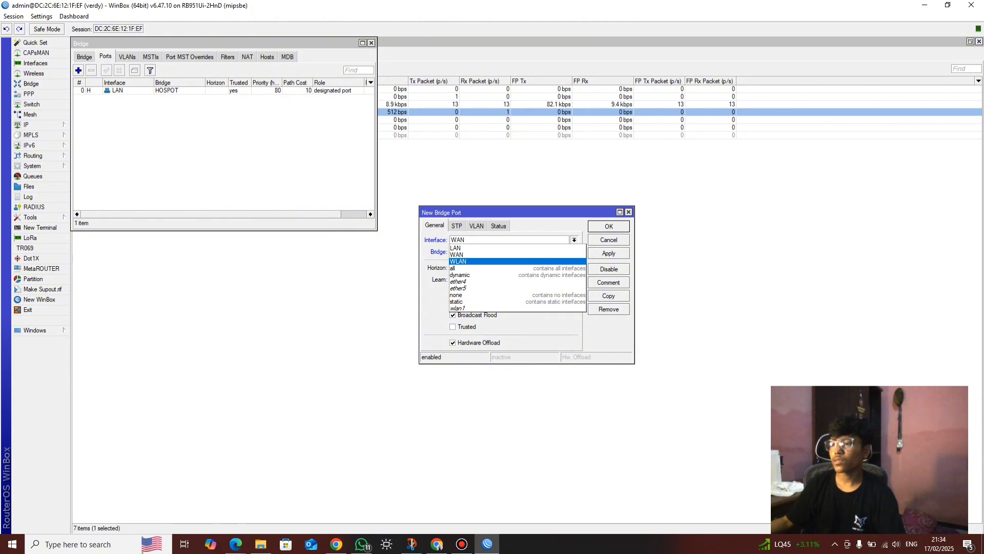
key("Return")
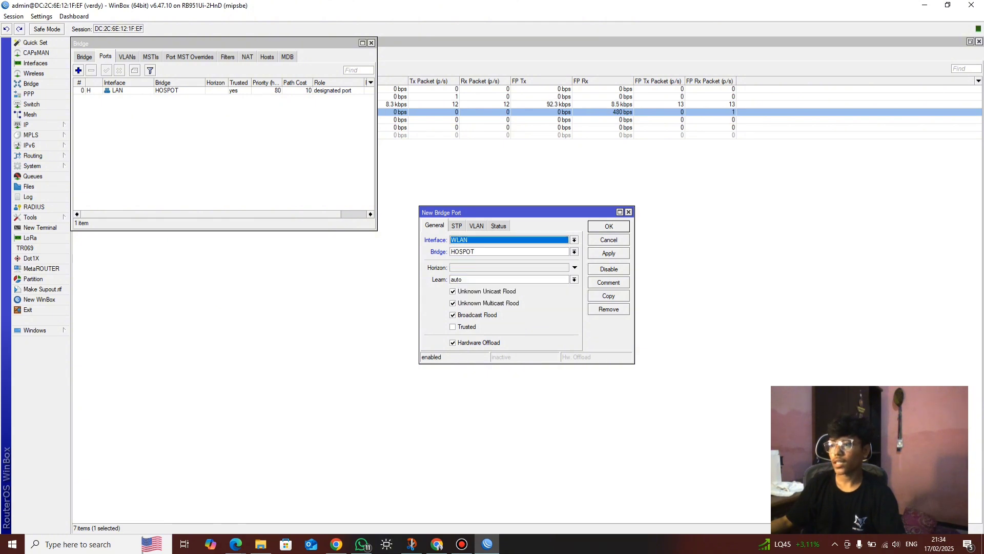
left_click(454, 327)
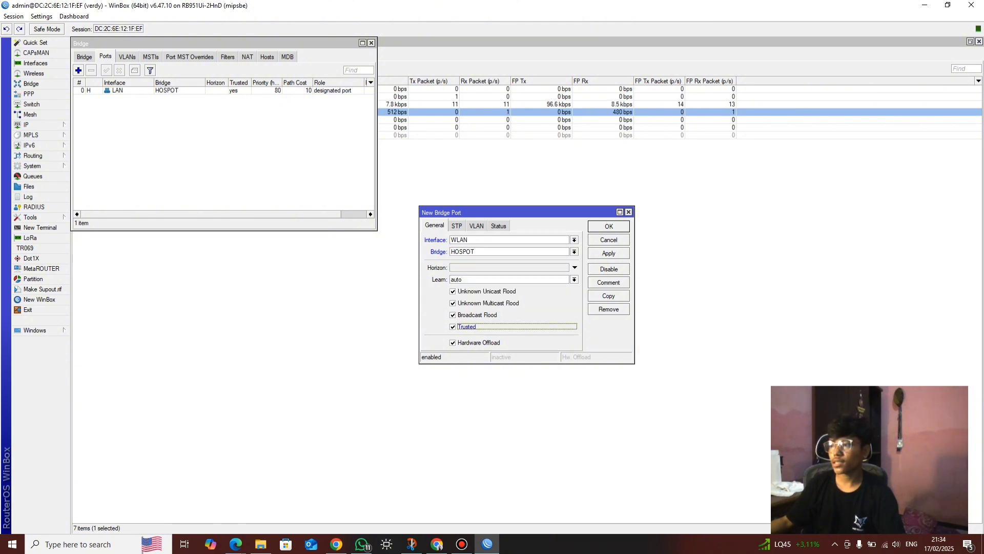
key("Return")
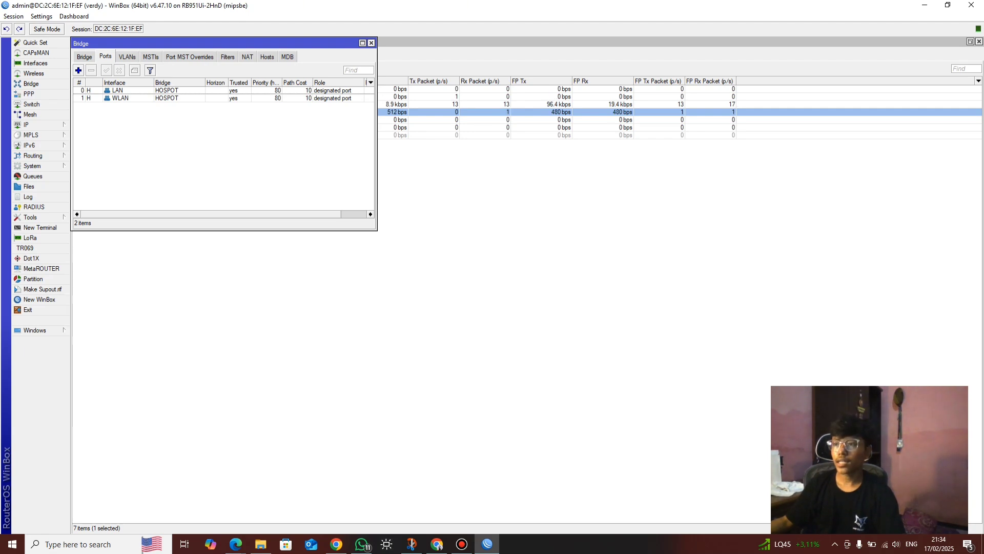
Start a new entry in IP > Addresses and bring up the exam PDF's IP table
left_click(29, 125)
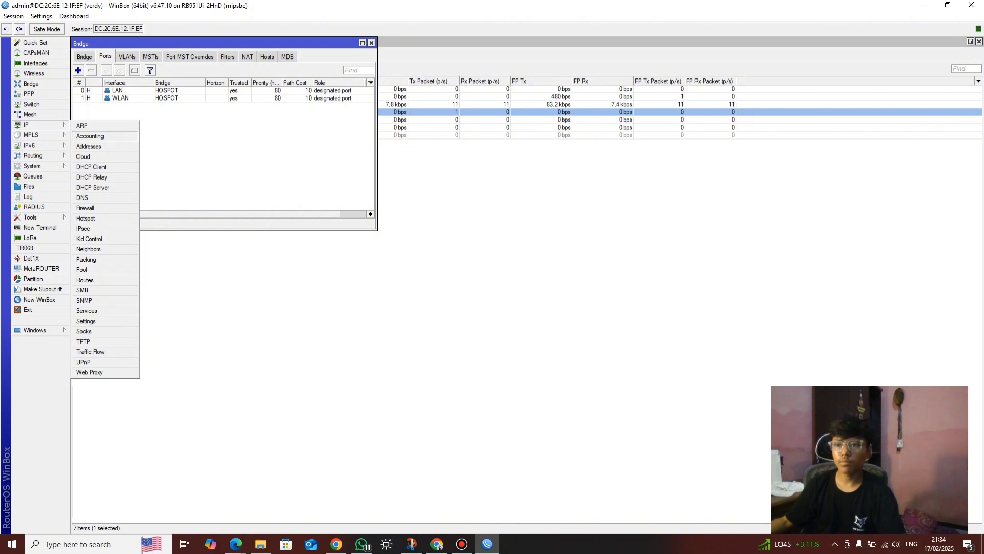
left_click(89, 146)
left_click_drag(230, 94, 290, 141)
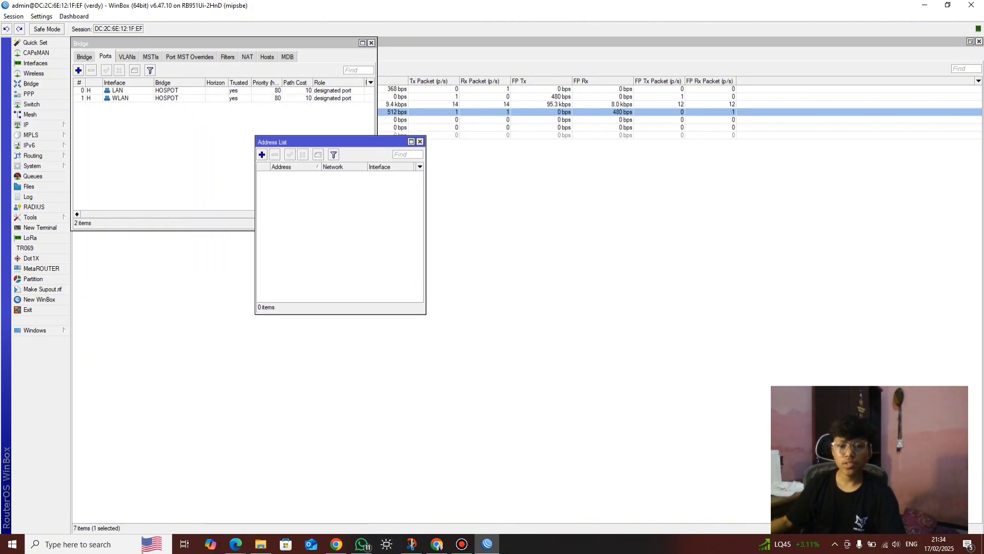
key("Insert")
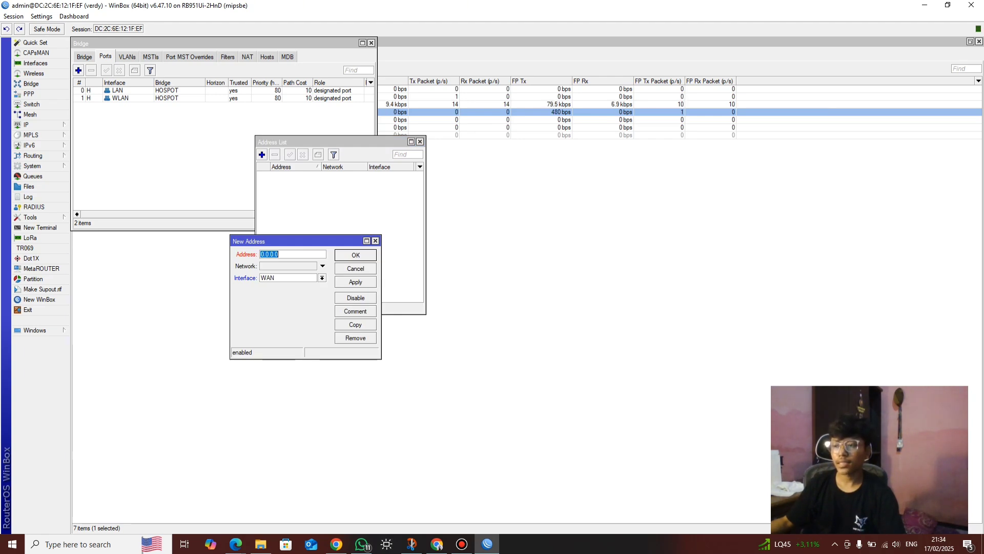
left_click(236, 544)
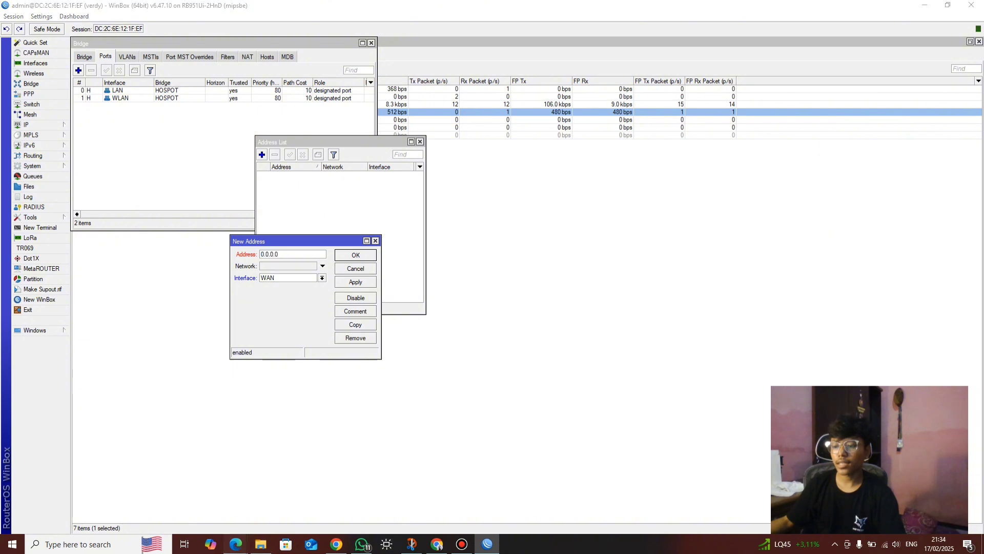
left_click(179, 497)
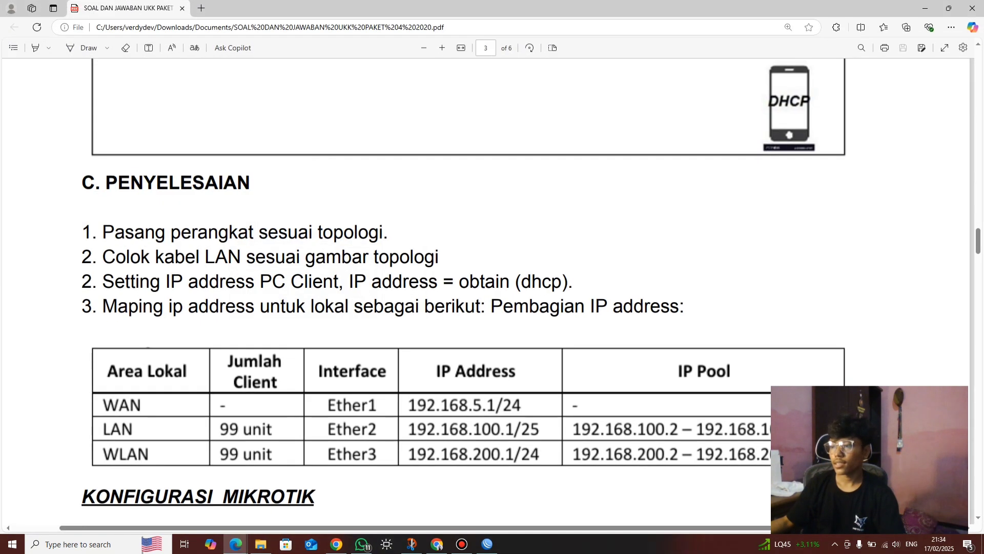
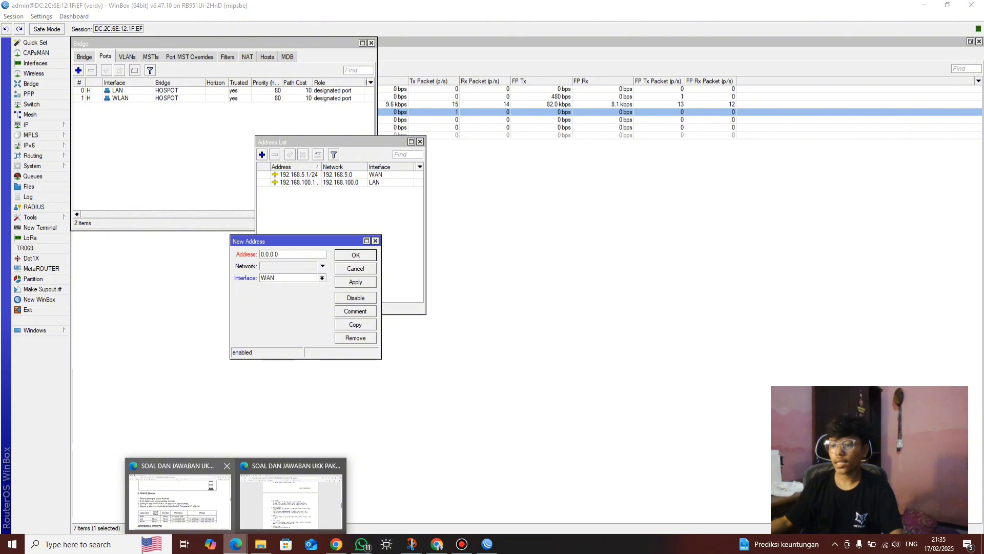
Enter address 192.168.200.1/24 from the PDF's IP plan into the new address entry
left_click(180, 500)
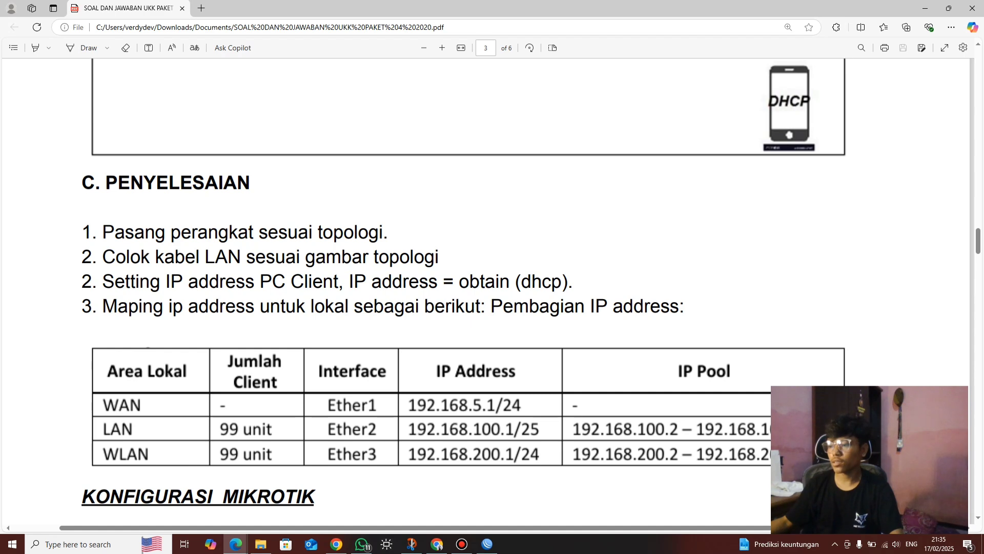
left_click(487, 543)
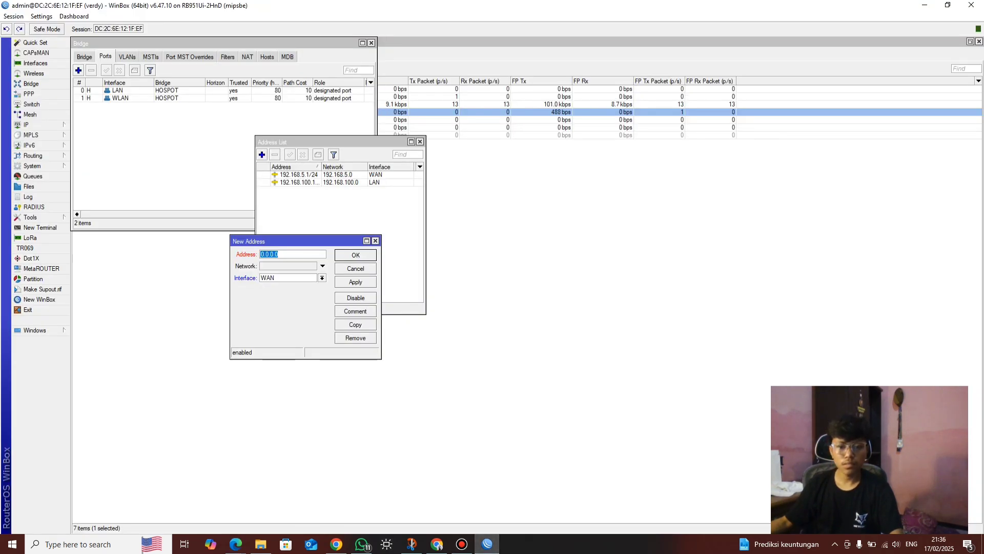
key("alt+Tab")
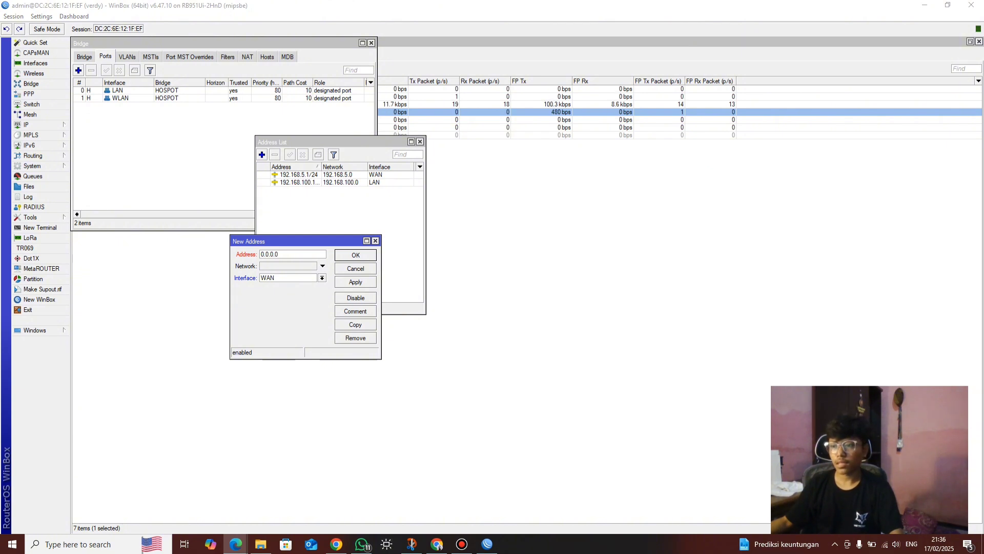
key("alt+Tab")
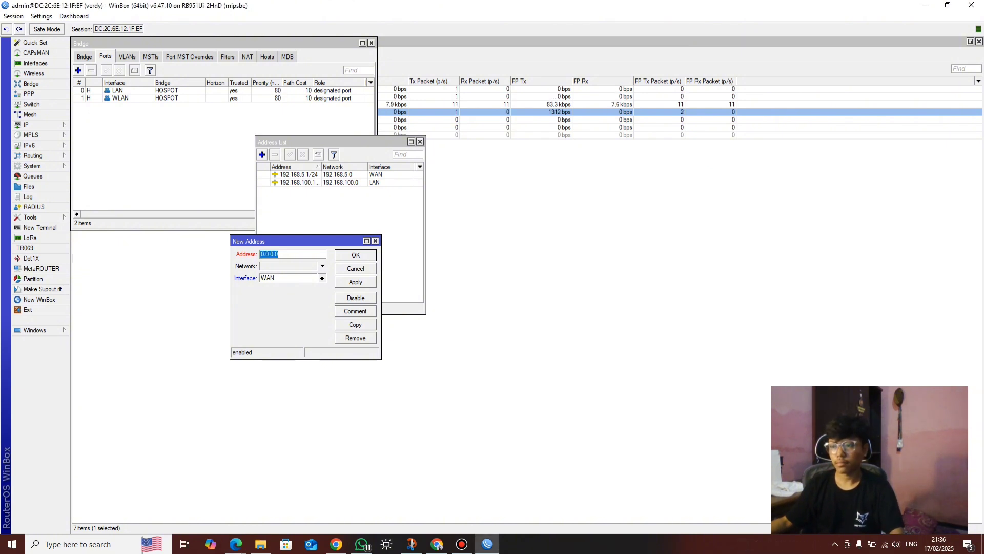
type("192.168.200.1/24")
Assign the 192.168.200.1/24 address to WLAN and save it
key("Tab")
key("Tab")
key("alt+Down")
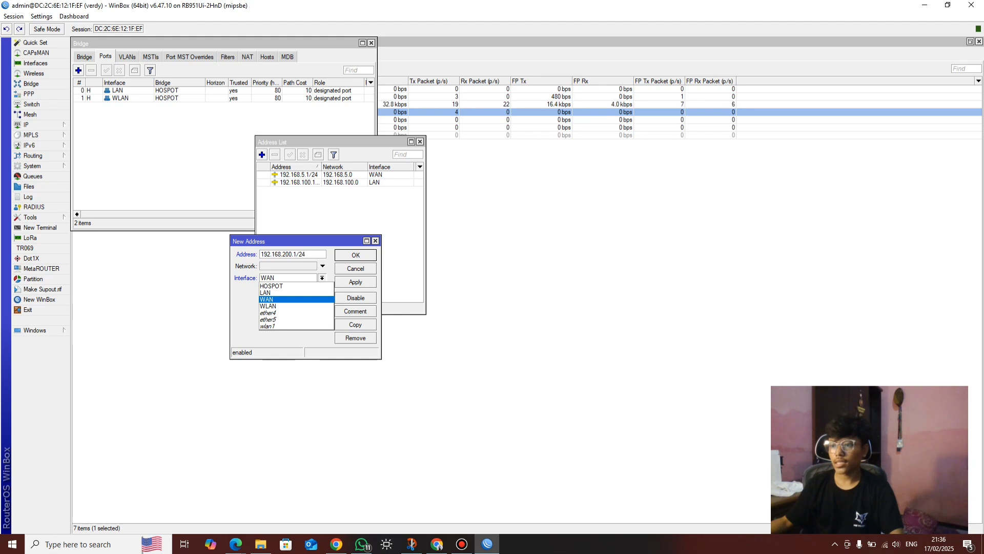
key("Up")
key("Up")
key("Down")
key("Down")
key("Down")
key("Return")
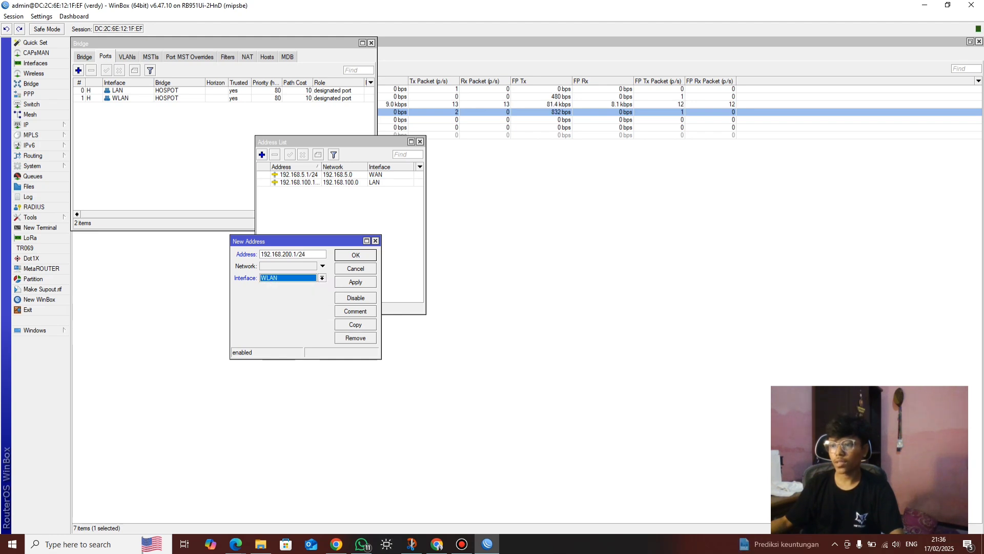
key("Tab")
key("Tab")
key("Tab")
key("space")
key("Return")
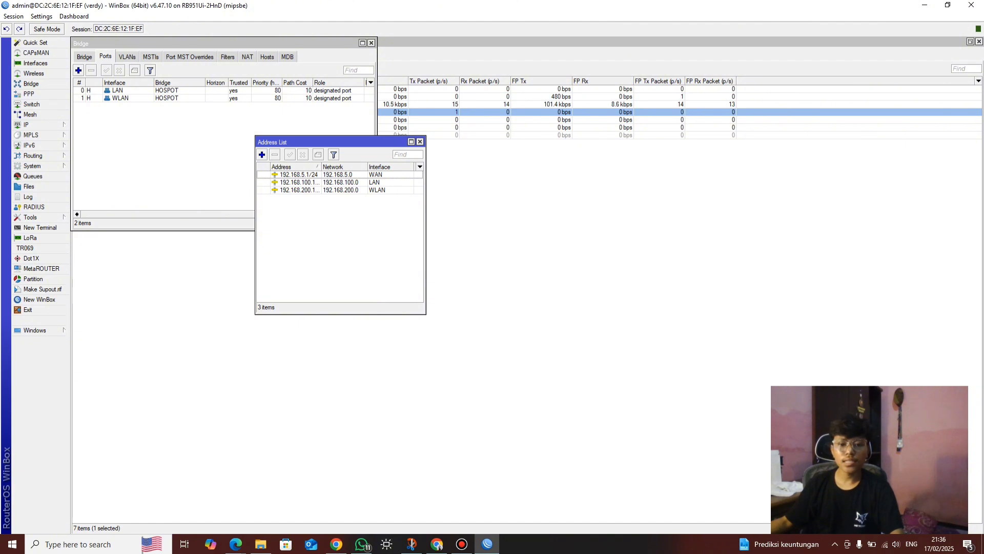
Open the IP > DNS settings and check the required DNS servers in the PDF
left_click(25, 124)
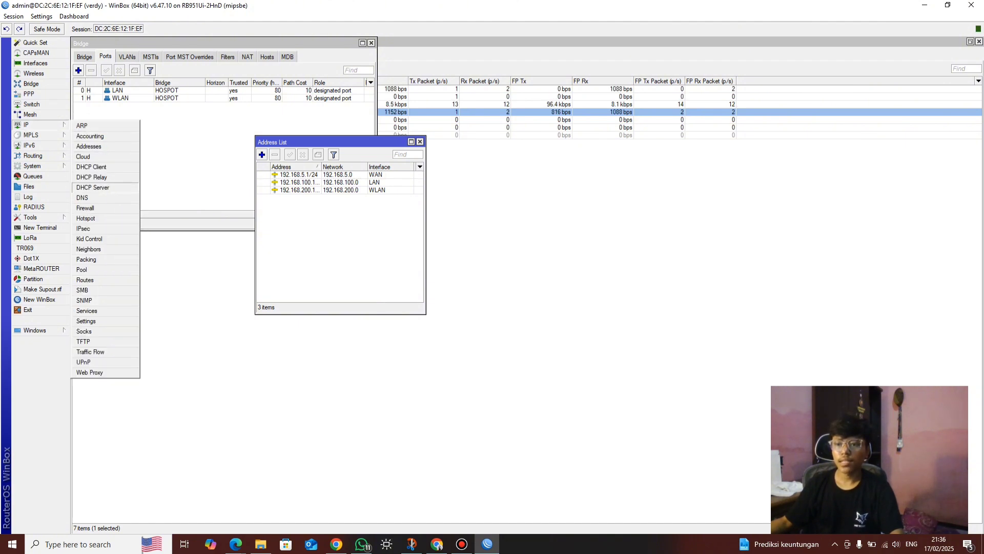
left_click(82, 197)
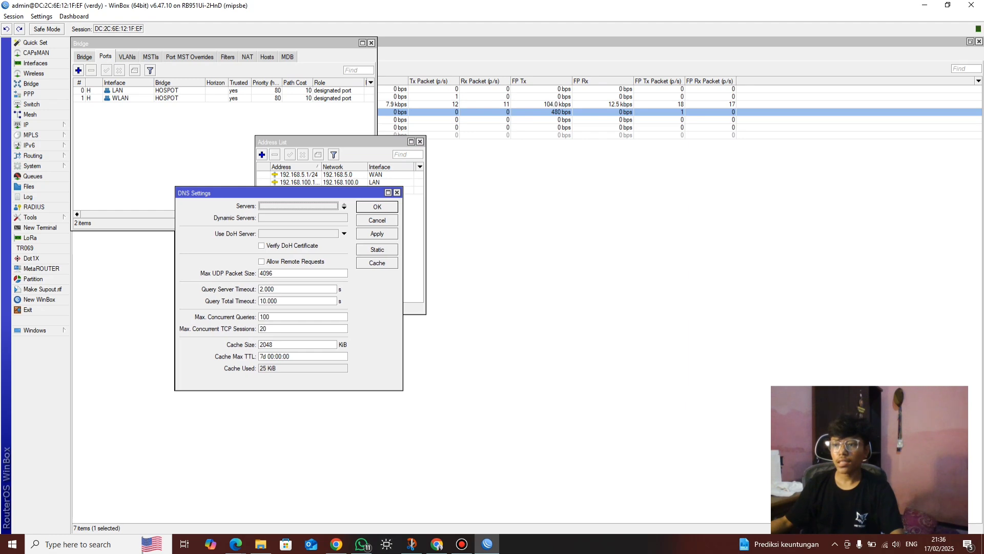
left_click_drag(215, 192, 490, 163)
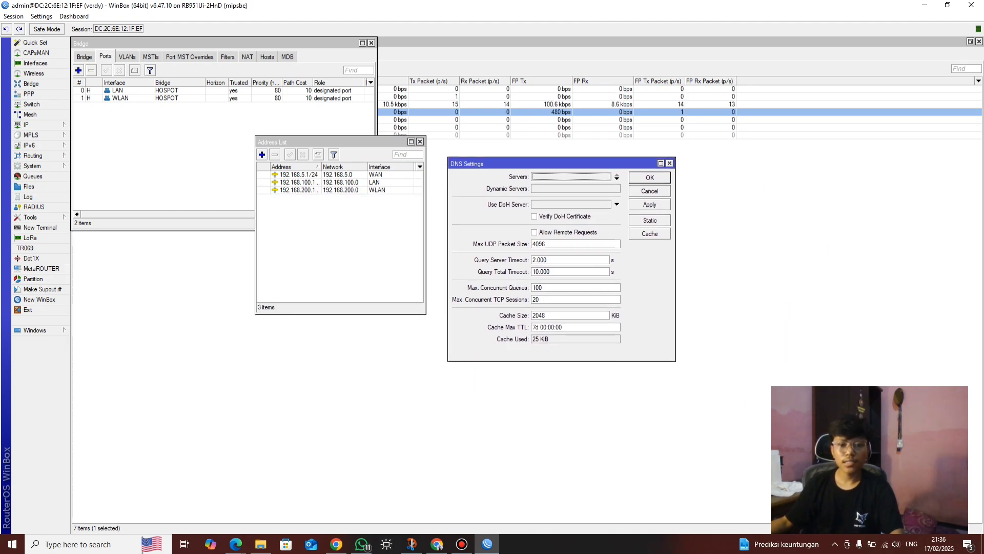
key("alt+Tab")
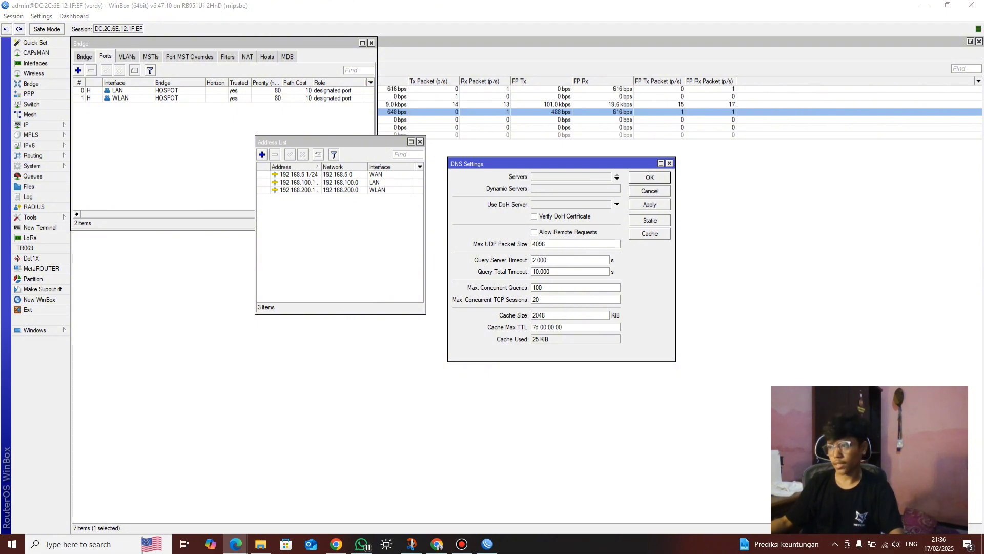
Set DNS servers 192.168.5.254 and 8.8.8.8 with remote requests allowed, and save
left_click(571, 177)
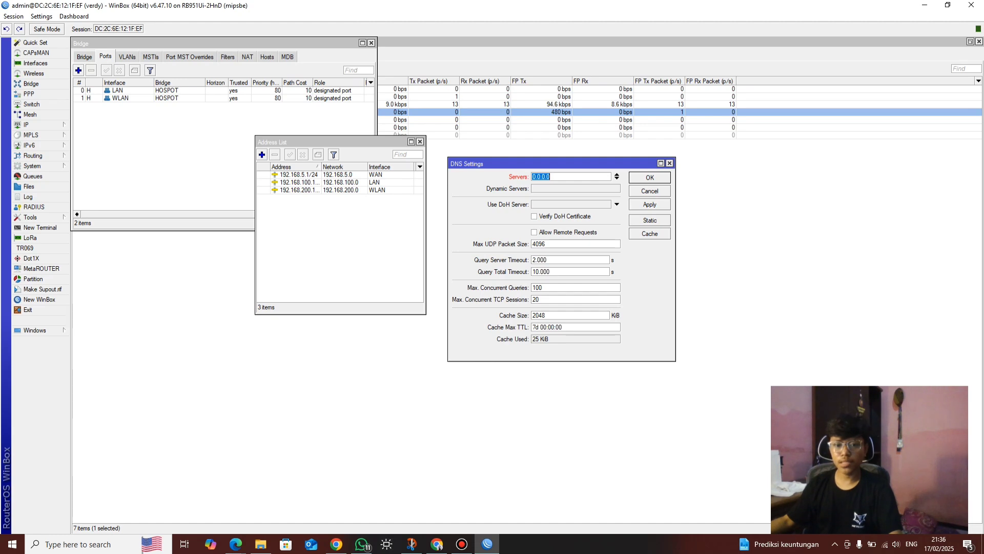
type("192.168.5.254")
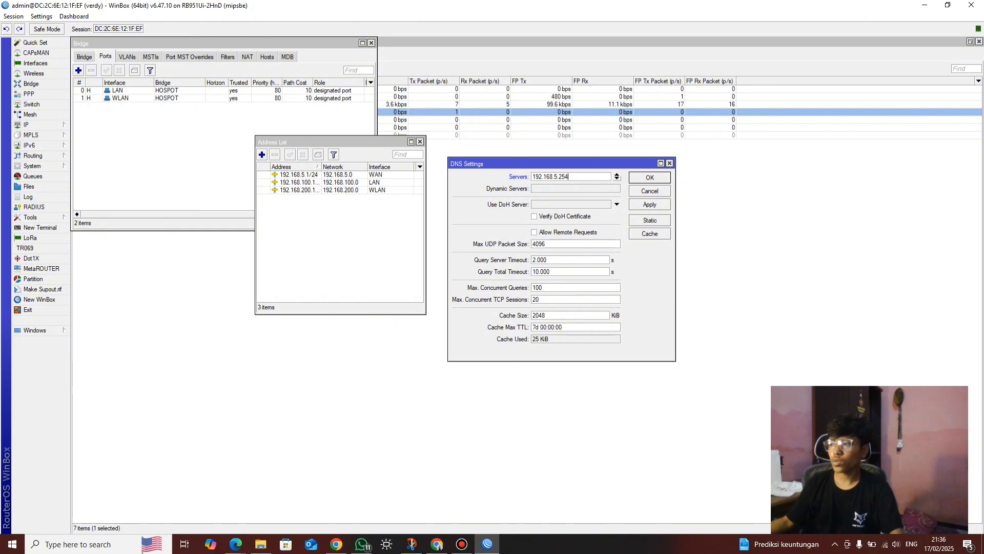
left_click(617, 179)
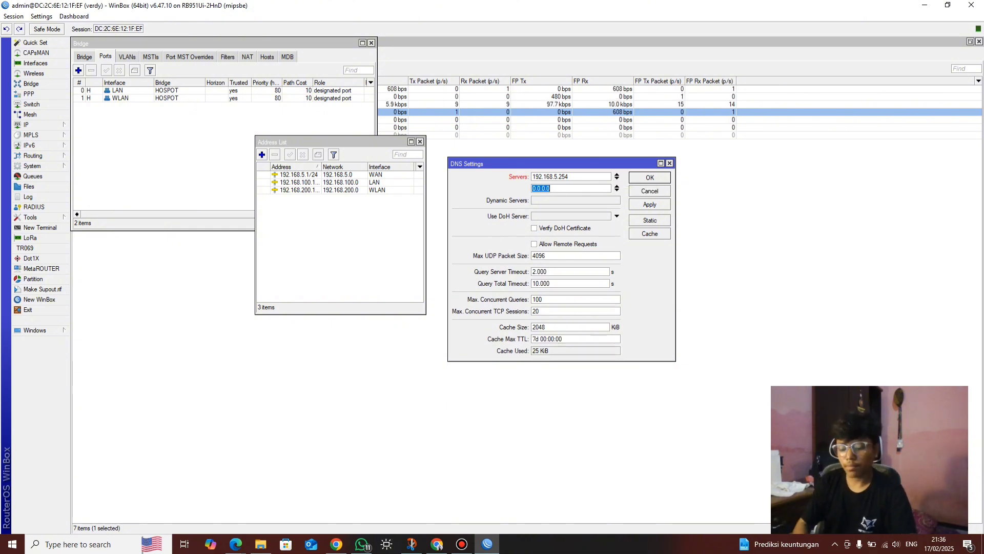
type("8.8.8.8")
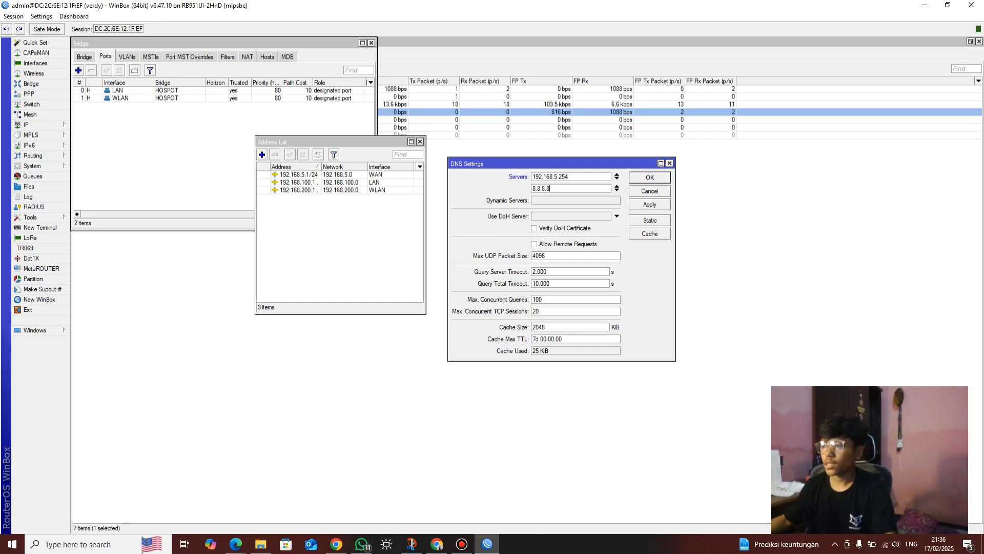
left_click(534, 244)
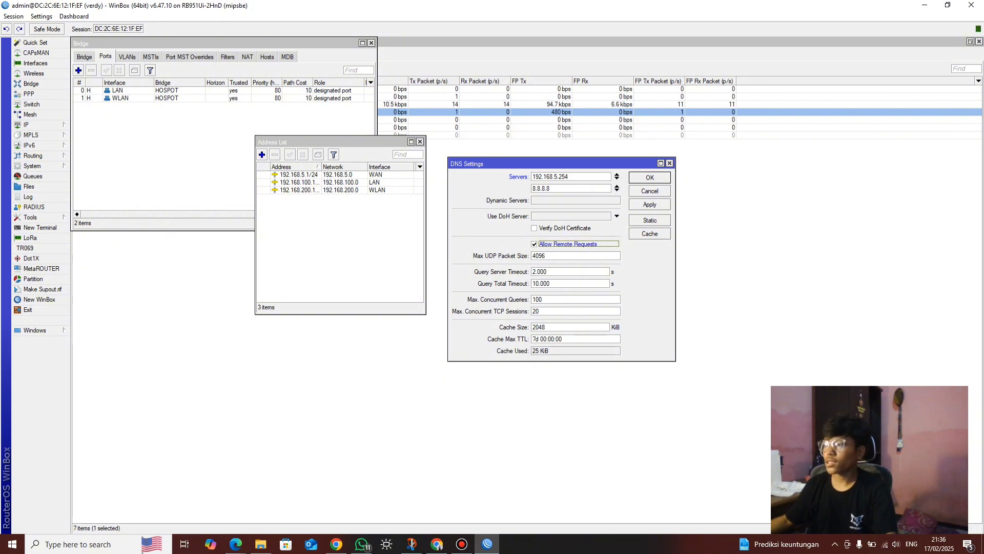
left_click(650, 204)
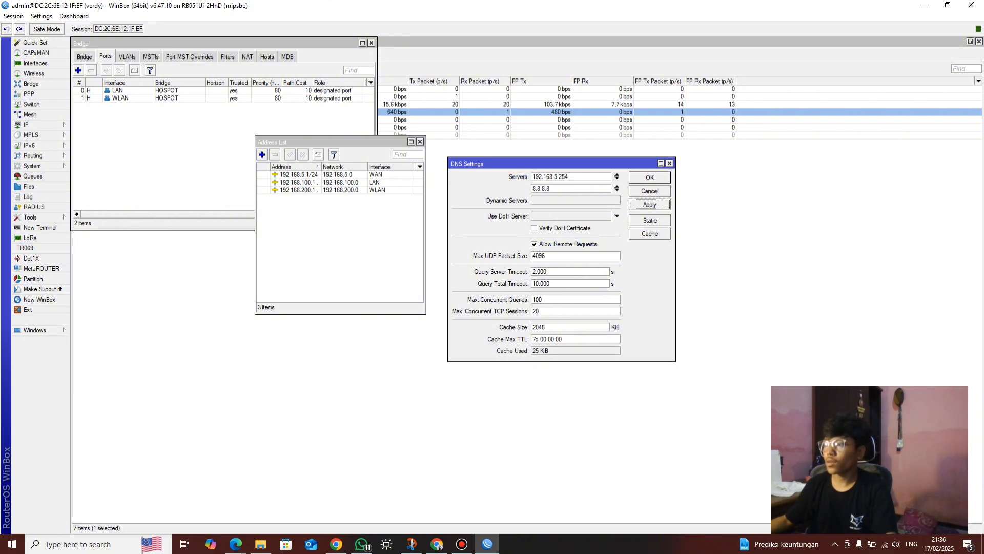
key("Return")
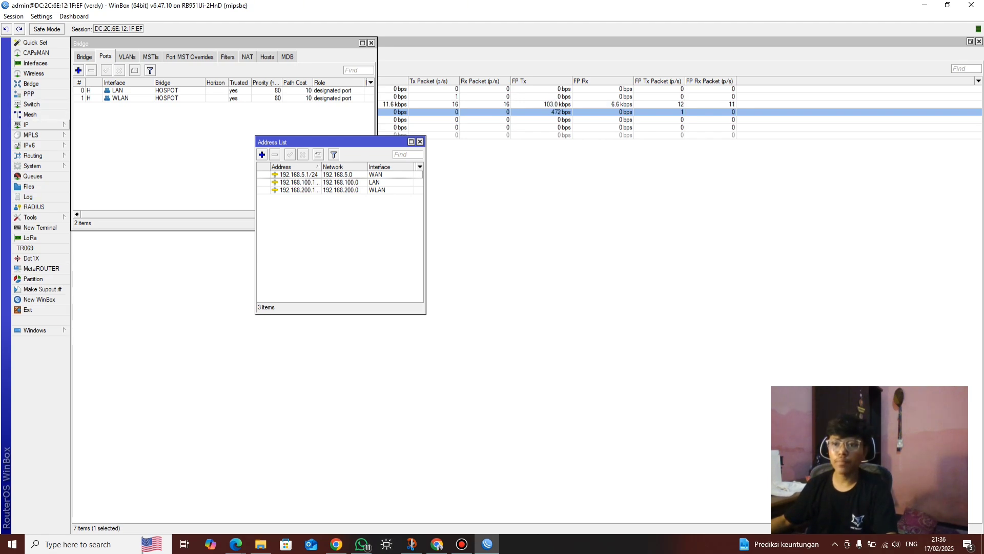
left_click(31, 125)
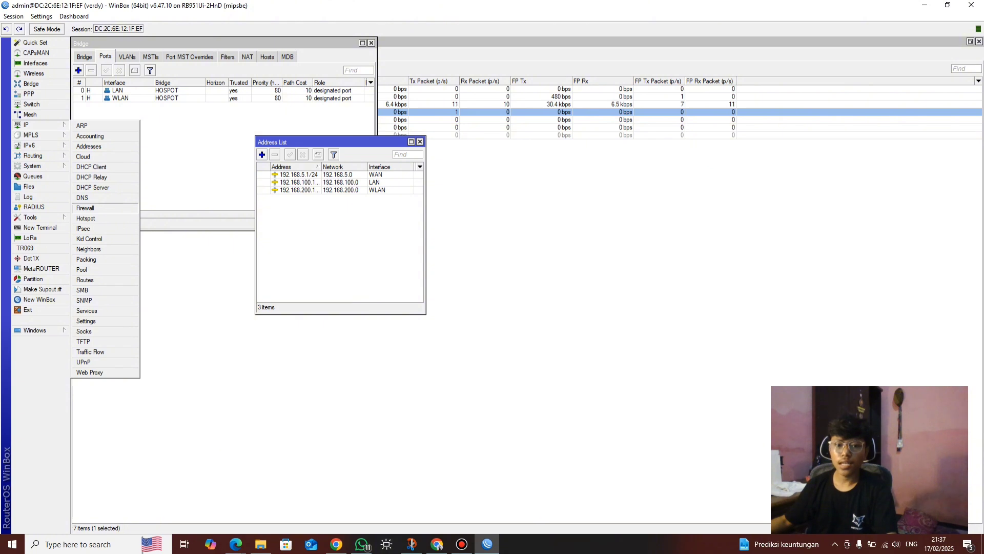
Add a firewall NAT rule masquerading traffic out through WAN
left_click(85, 207)
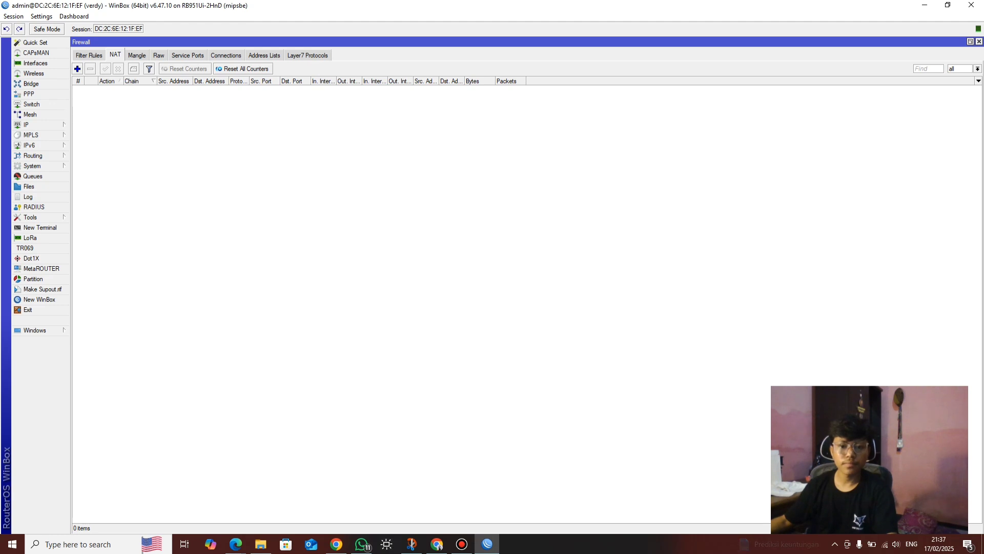
left_click(77, 68)
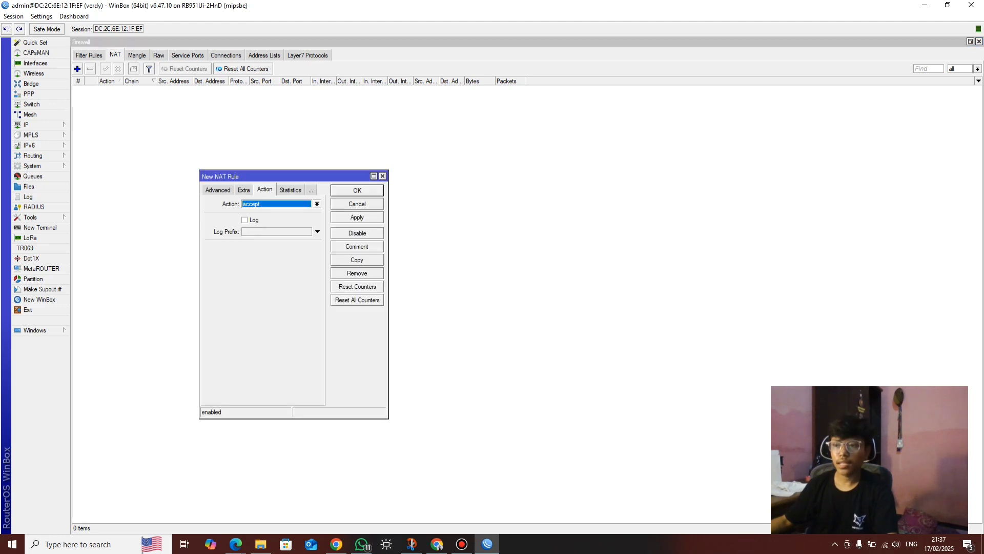
left_click(218, 189)
left_click(215, 189)
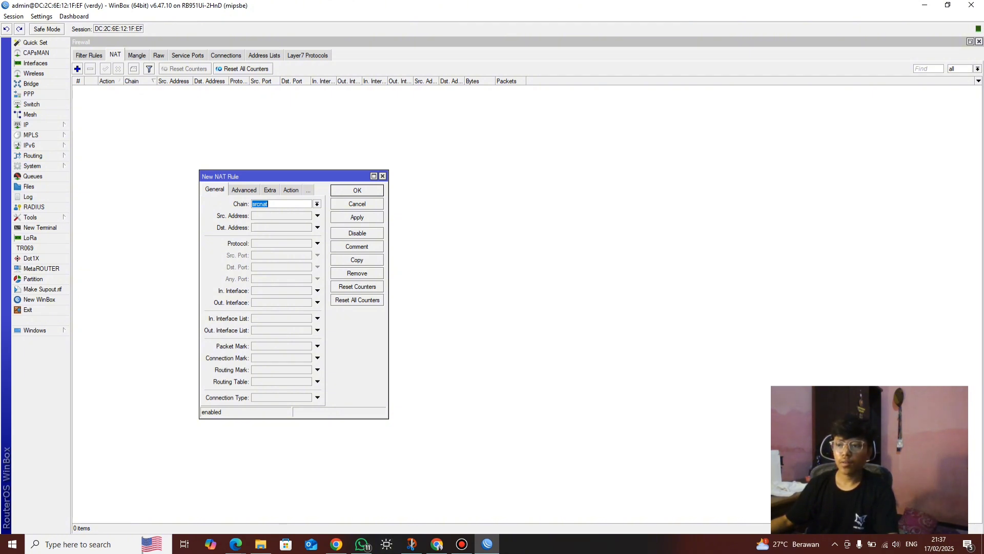
left_click(282, 302)
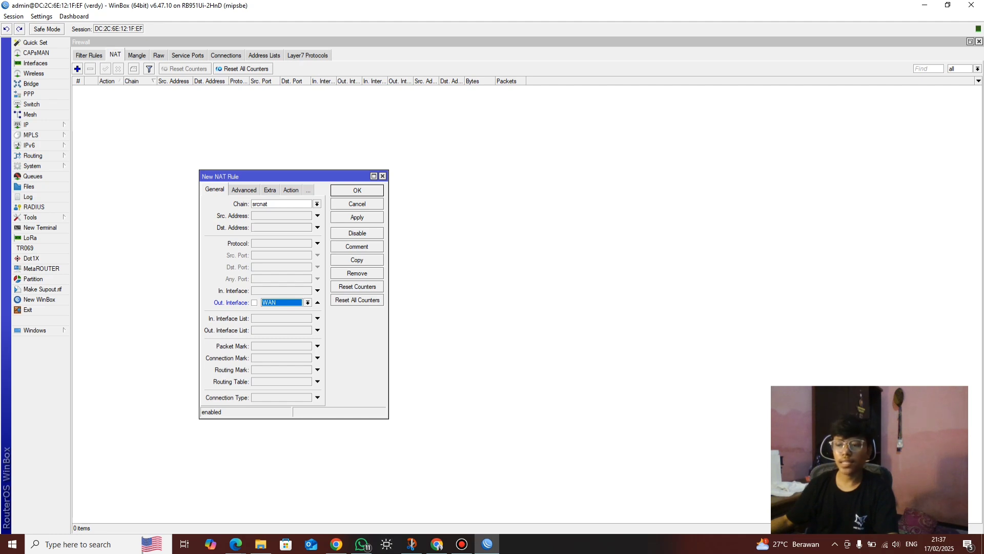
left_click(291, 190)
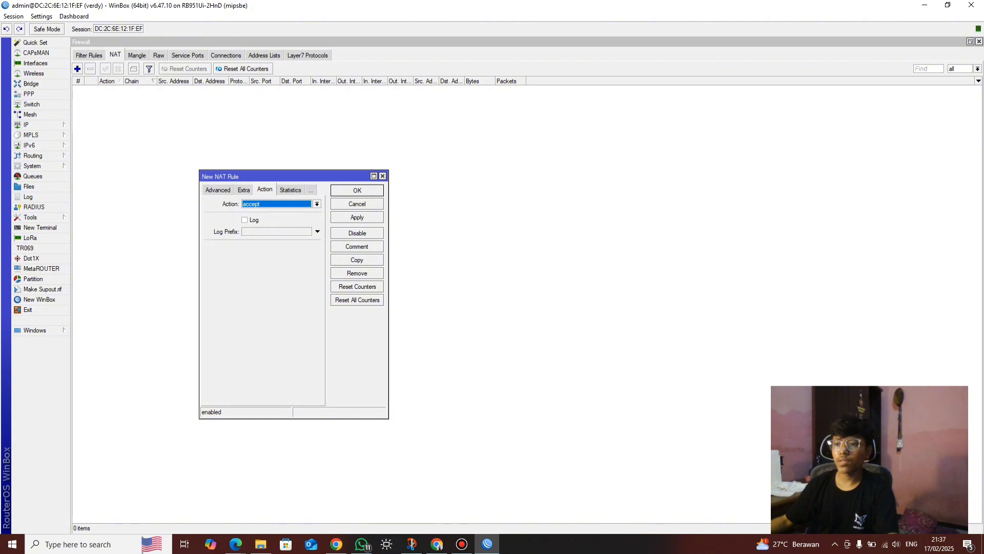
key("alt+Down")
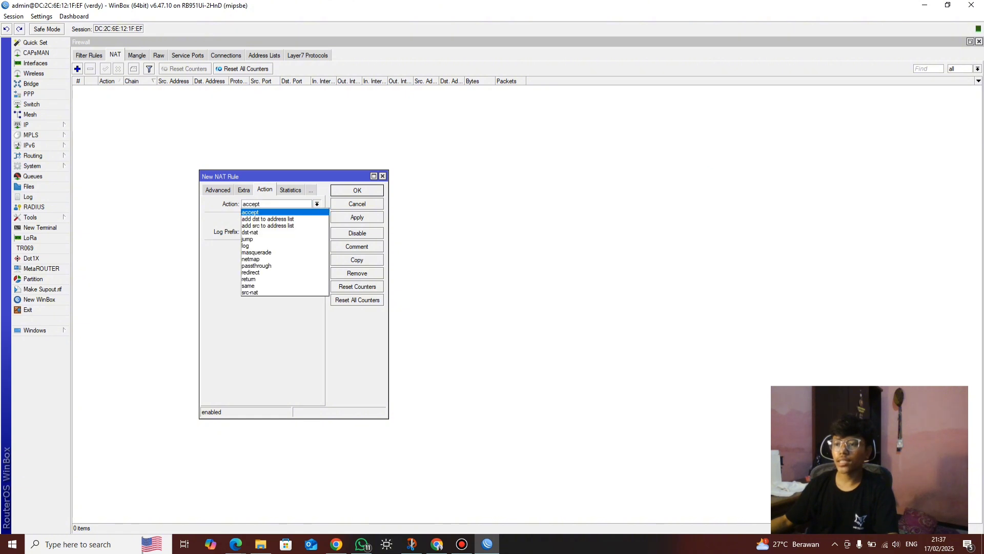
key("Down")
key("Down")
key("Down")
key("Down")
key("Down")
key("Down")
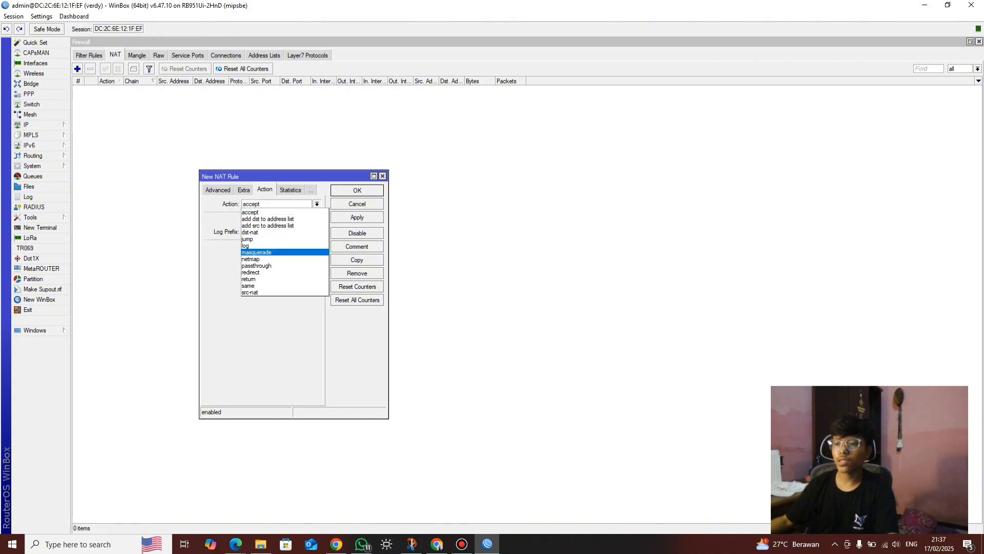
key("Return")
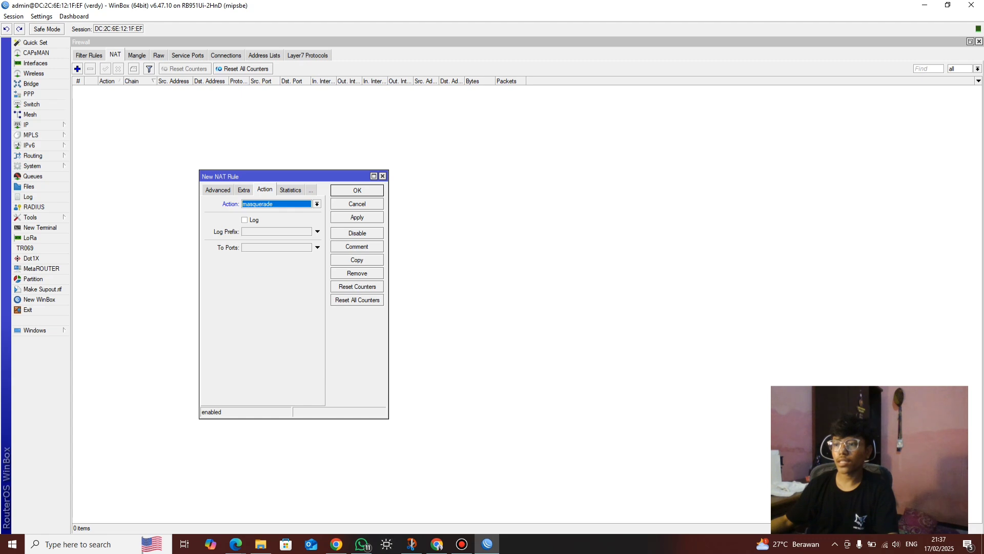
key("Return")
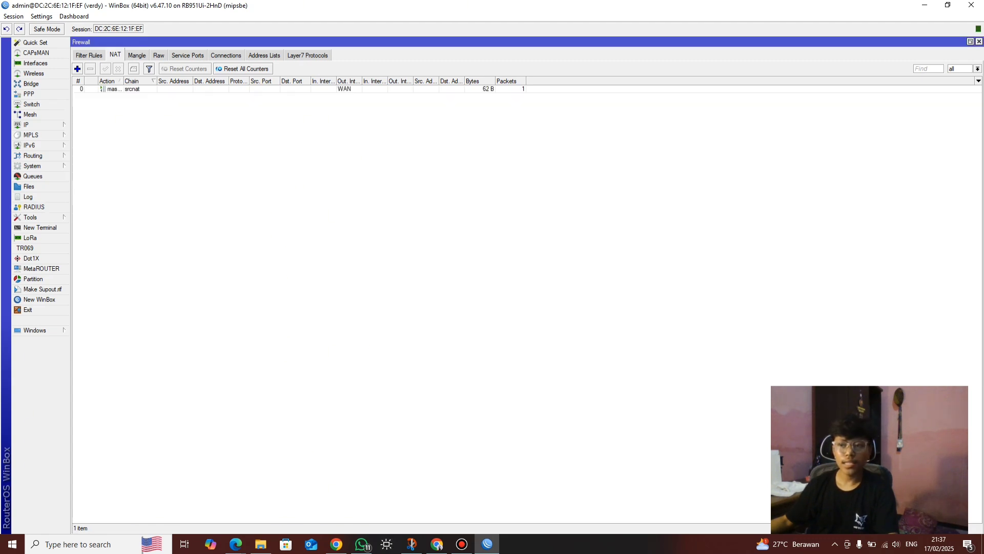
left_click(31, 124)
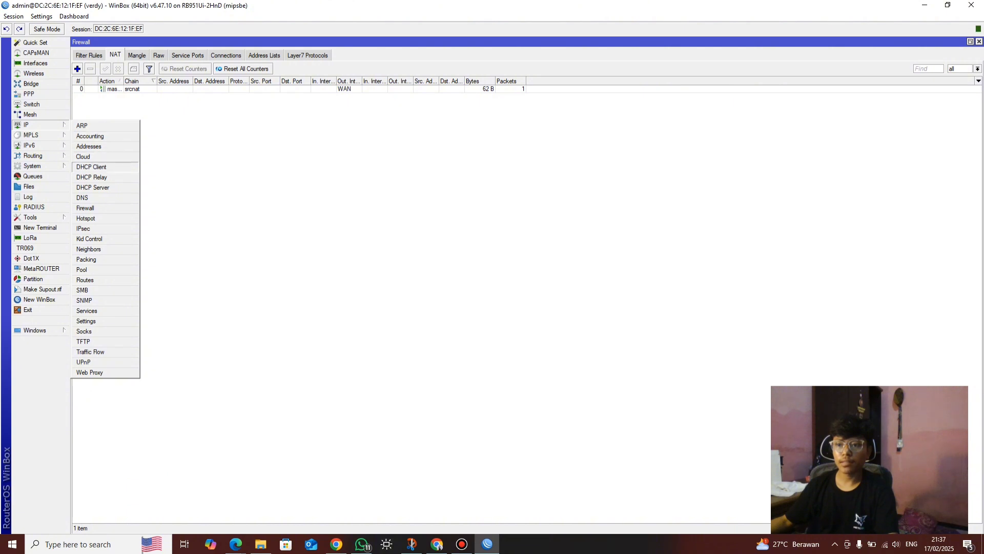
Add a DHCP client on WAN and close the DHCP Client list
left_click(97, 166)
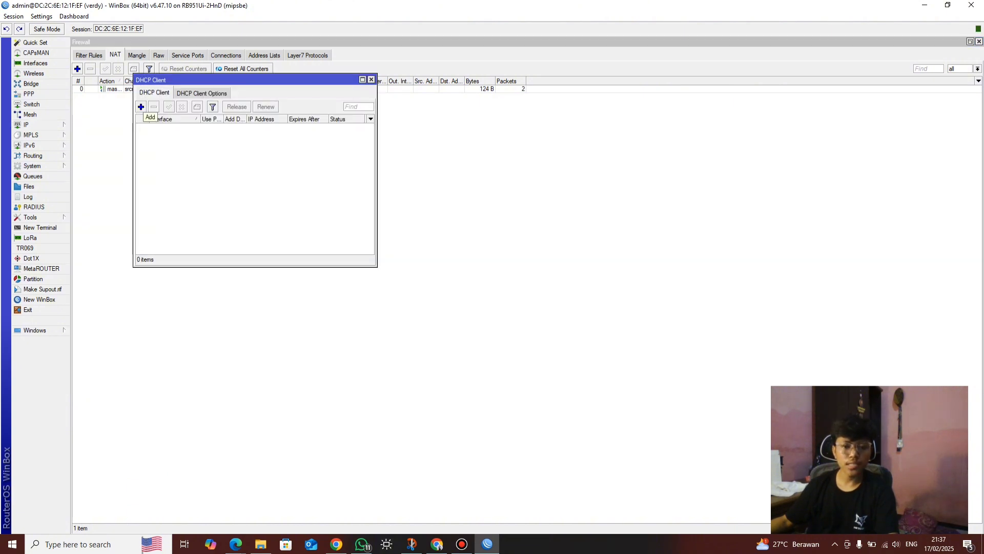
left_click(141, 106)
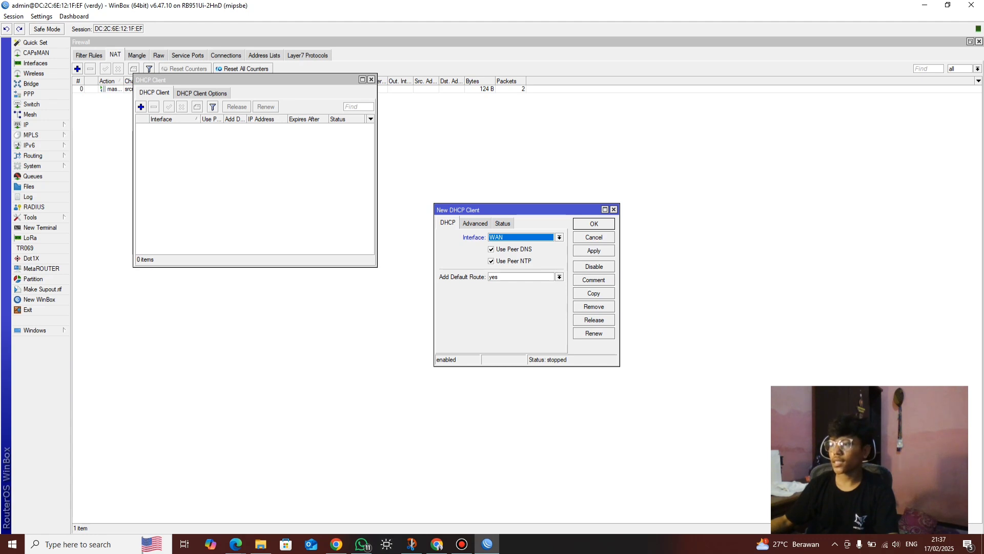
left_click(594, 223)
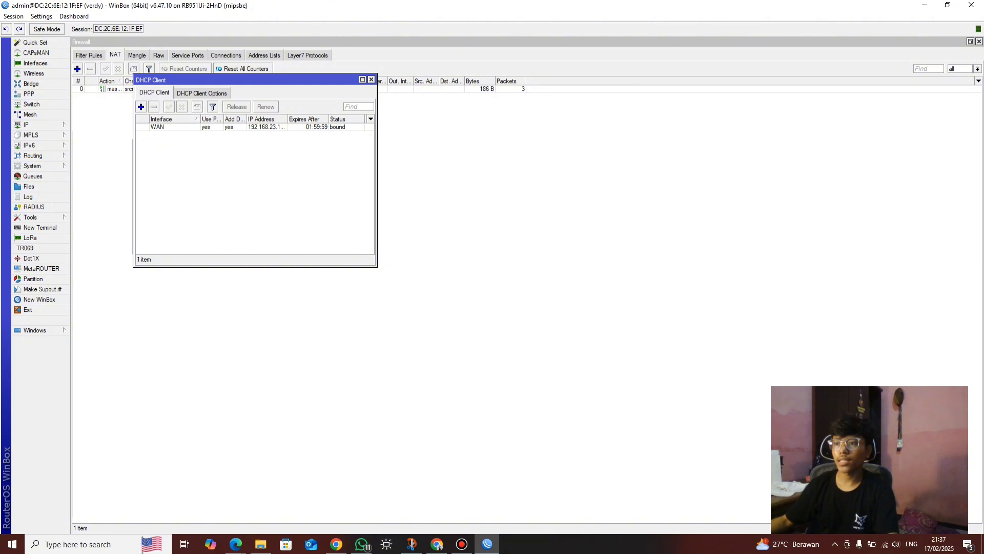
key("Escape")
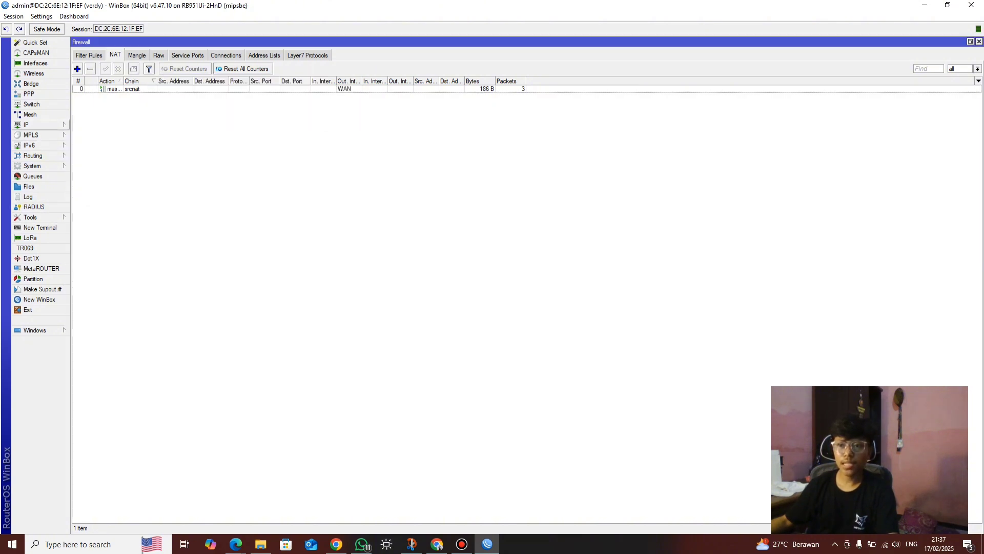
left_click(26, 125)
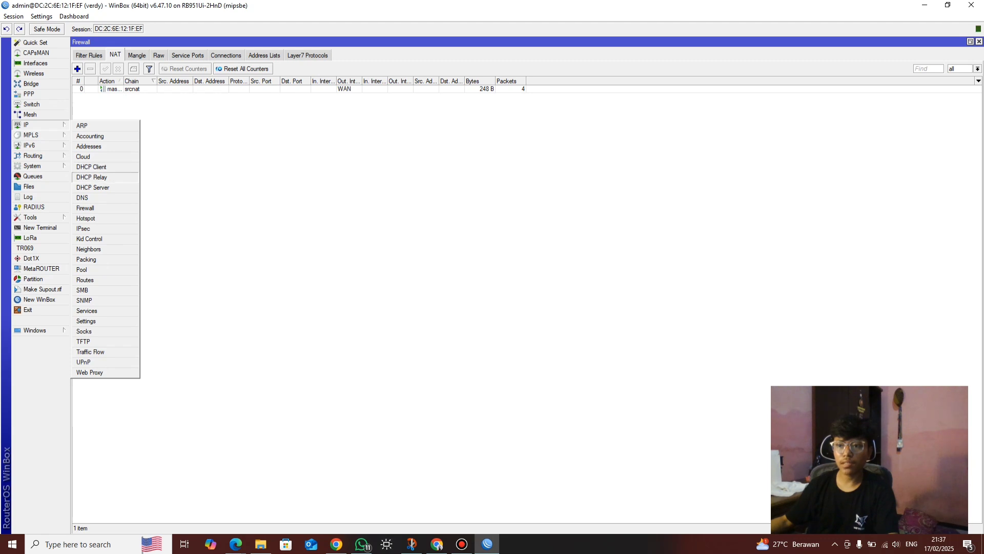
Run DHCP Setup on HOSPOT, accepting the address space and the 192.168.100.1 gateway
left_click(93, 187)
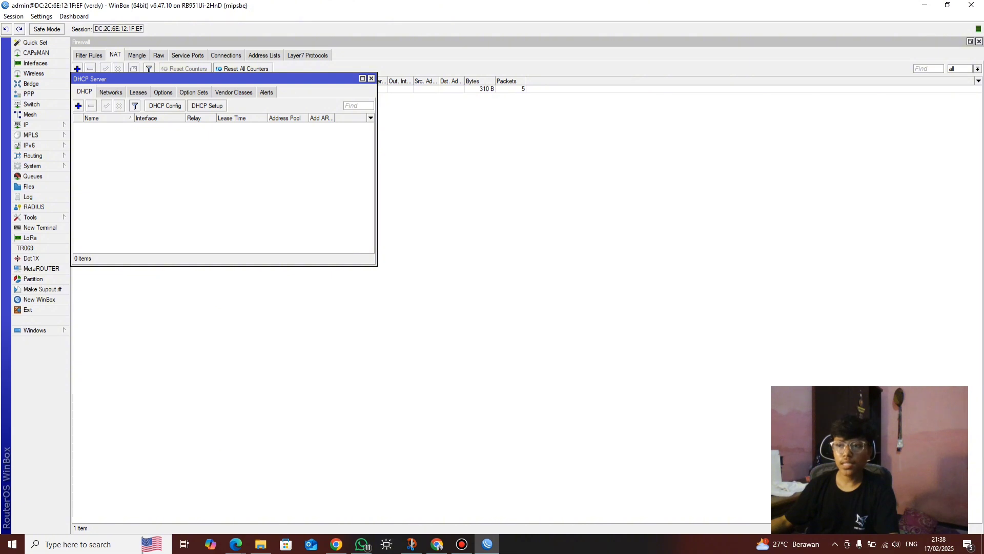
left_click(207, 105)
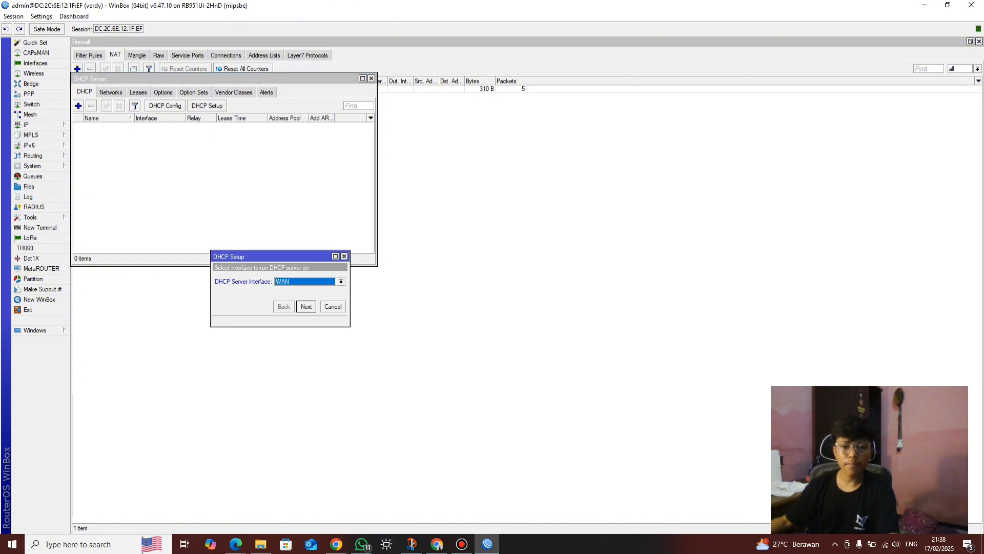
left_click(341, 281)
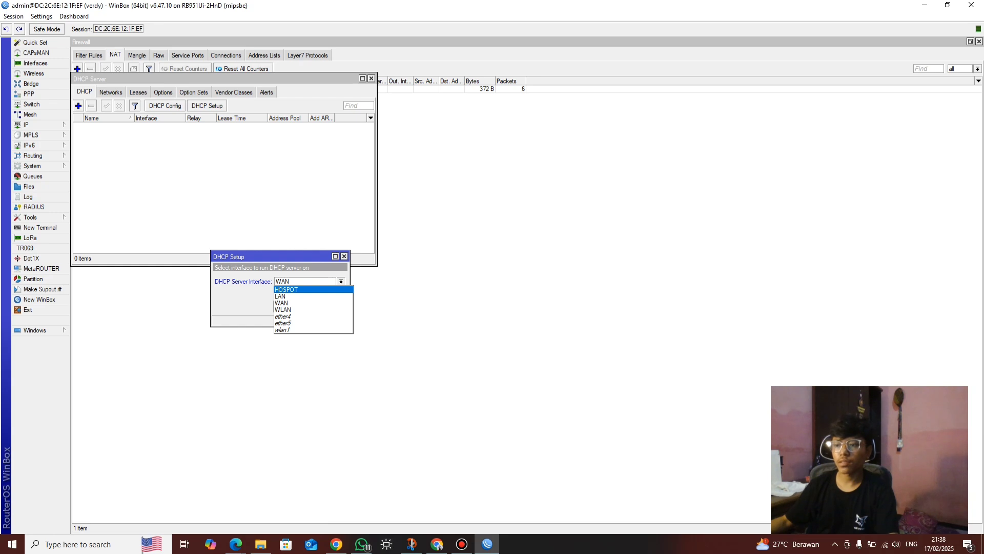
left_click(286, 290)
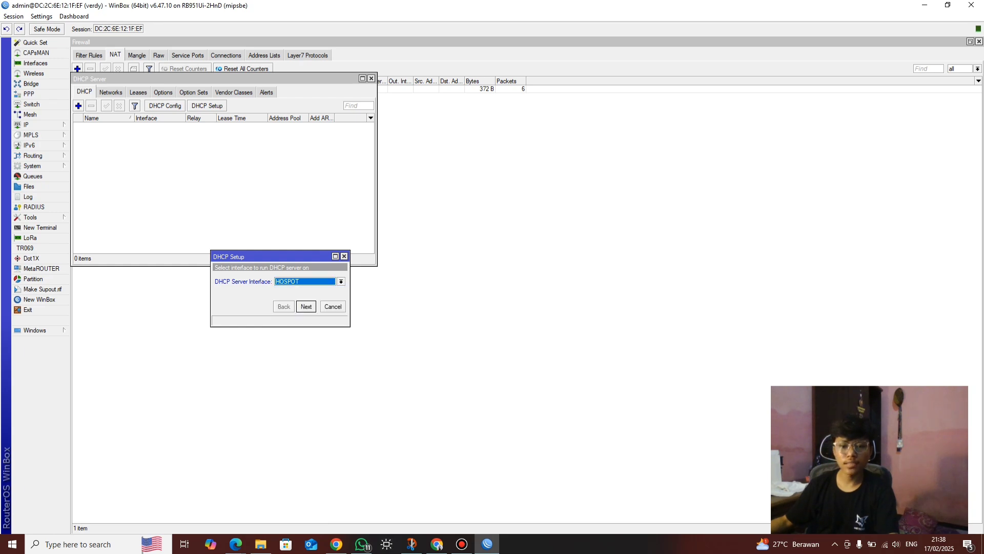
left_click(306, 307)
left_click(306, 306)
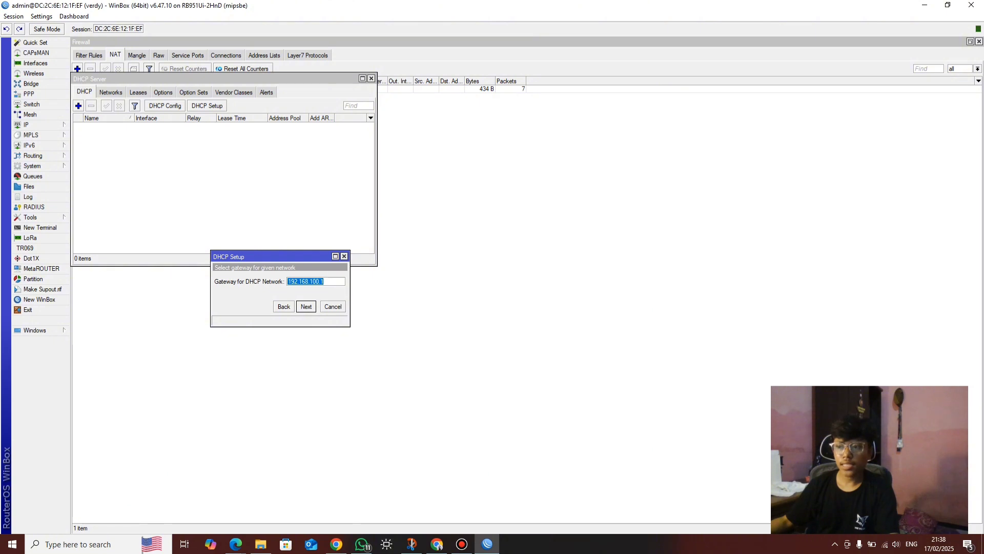
key("Return")
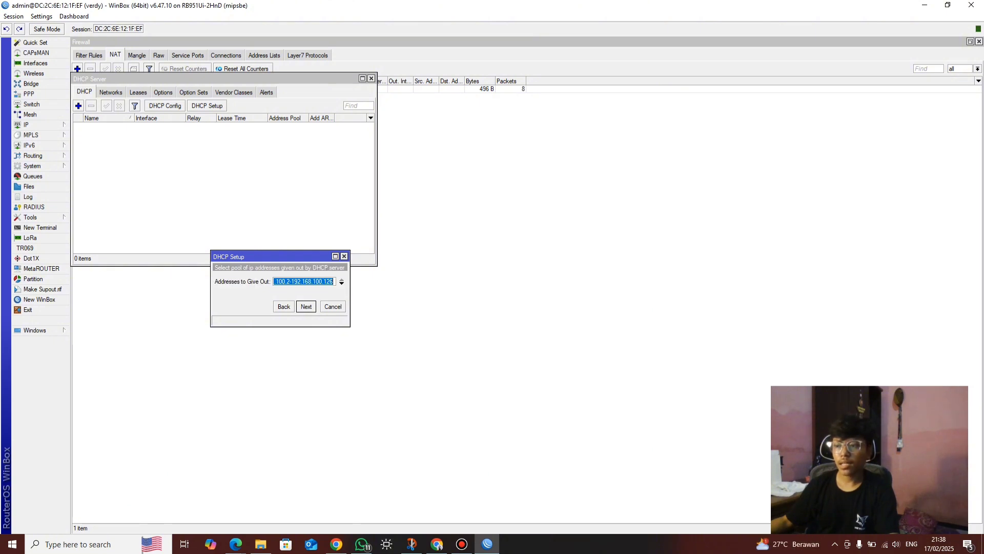
Check the required address pool range in the task PDF
mouse_move(235, 544)
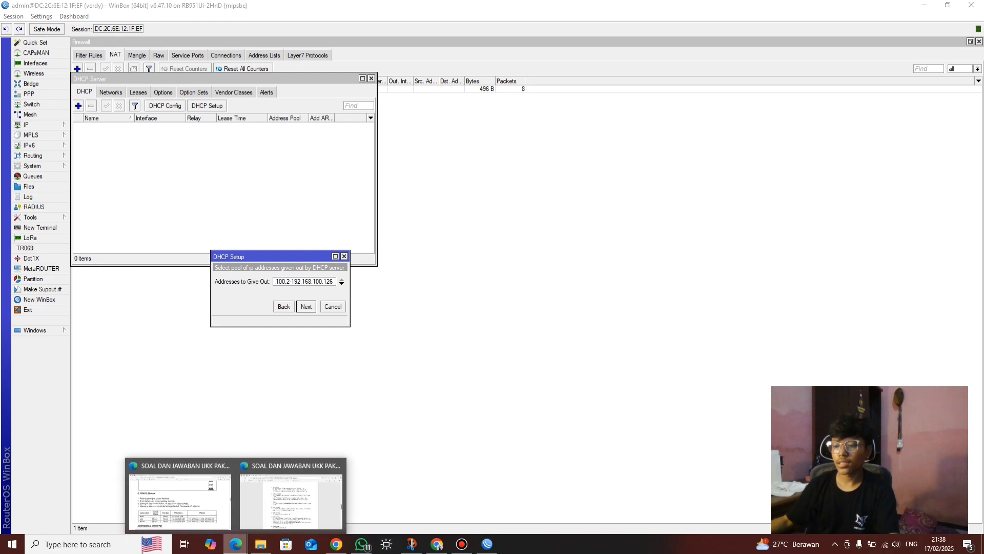
left_click(179, 492)
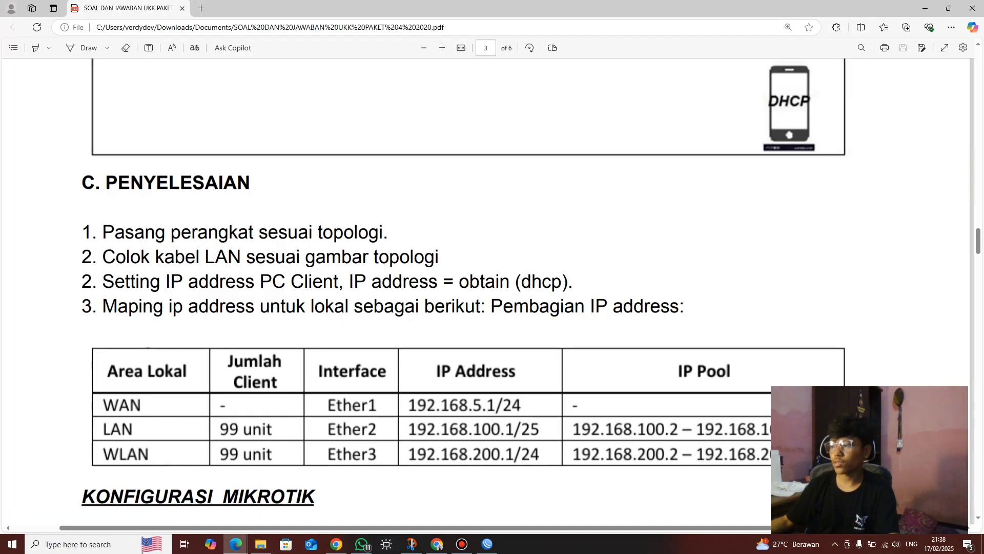
scroll(492, 292, "down", 3)
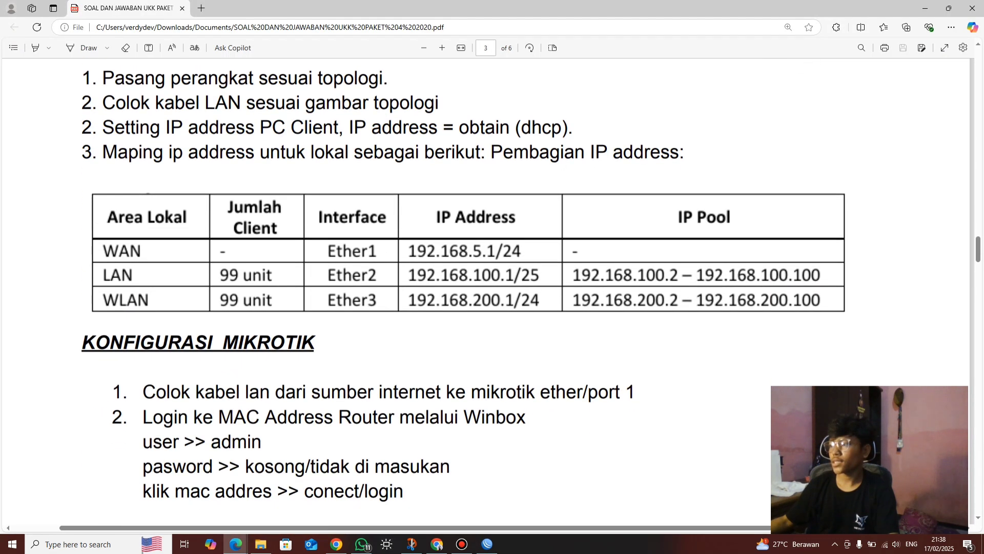
scroll(492, 292, "up", 1)
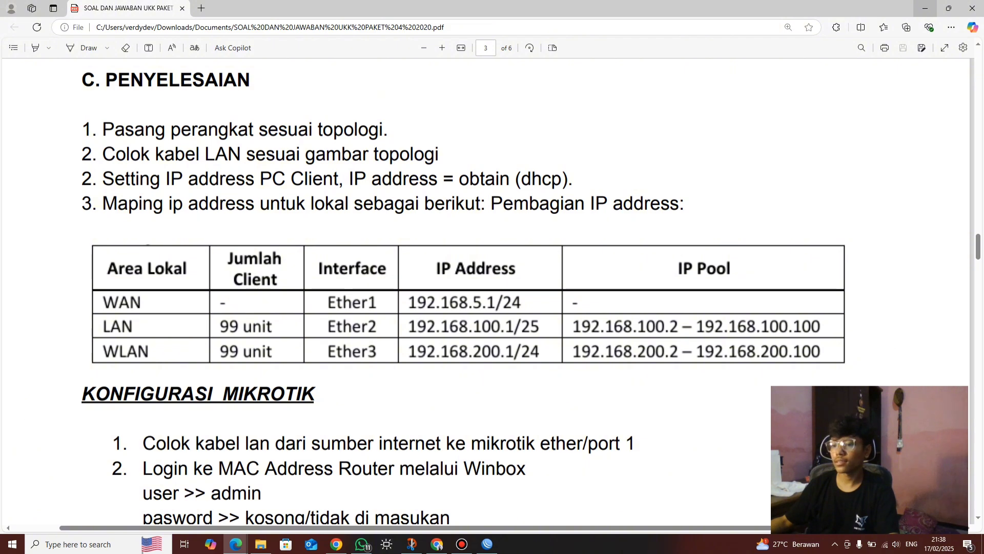
left_click(925, 9)
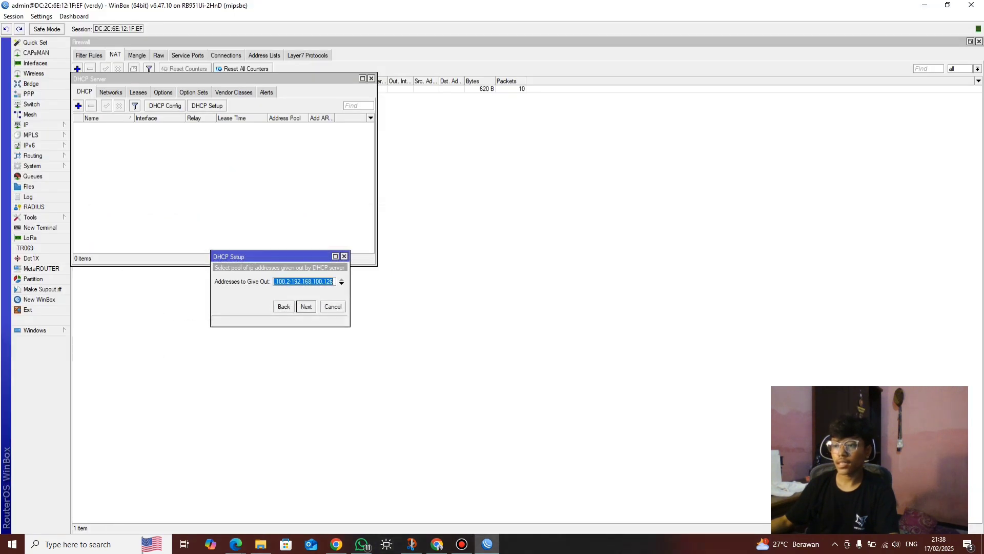
Shorten the address pool to end at 192.168.100.100
key("End")
key("BackSpace")
key("BackSpace")
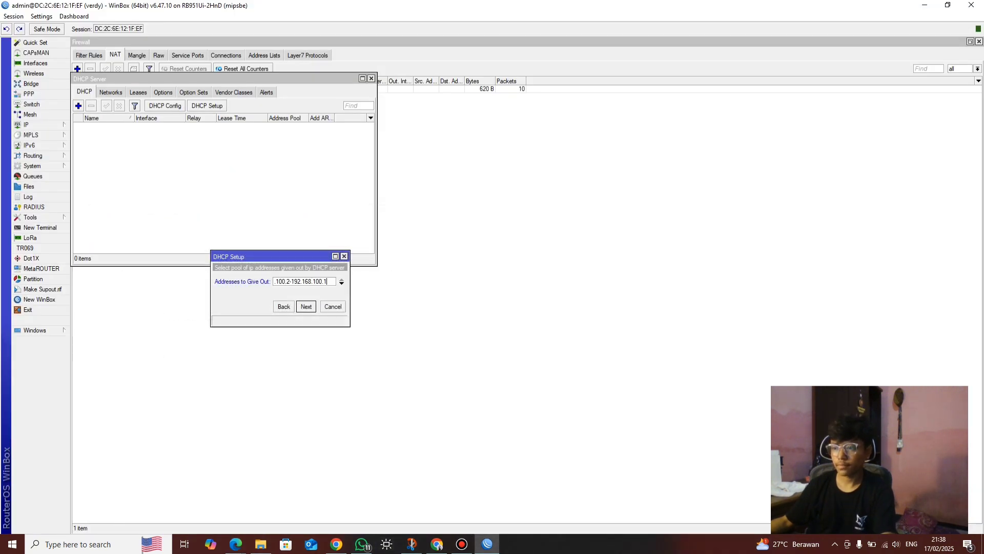
type("00")
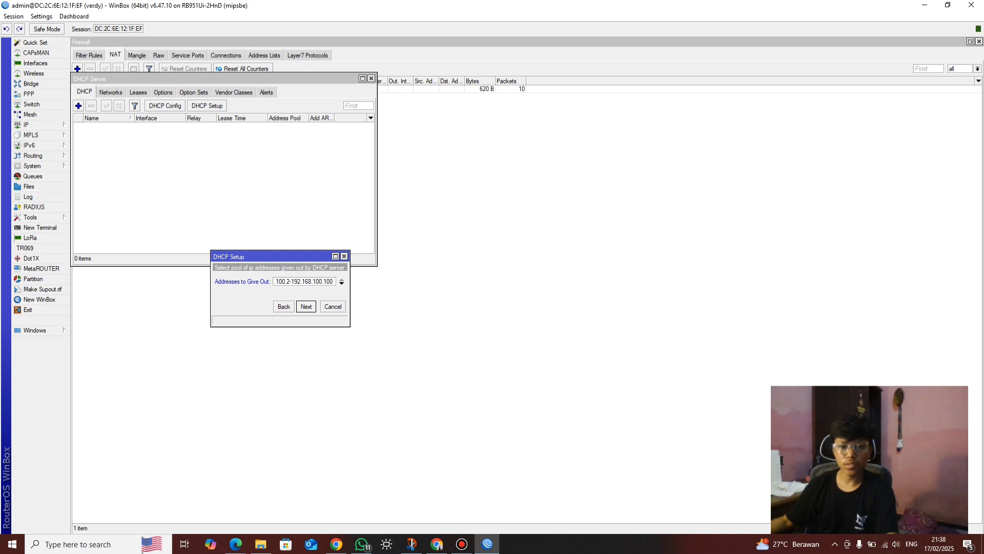
key("Return")
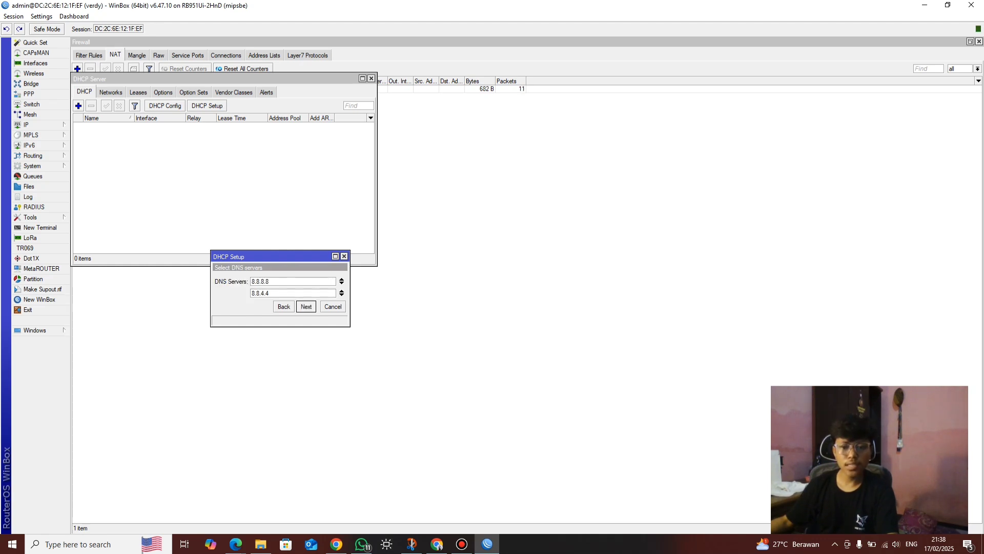
Set DNS server 192.168.5.254, keep the 00:10:00 lease, and finish the DHCP setup
key("alt+Tab")
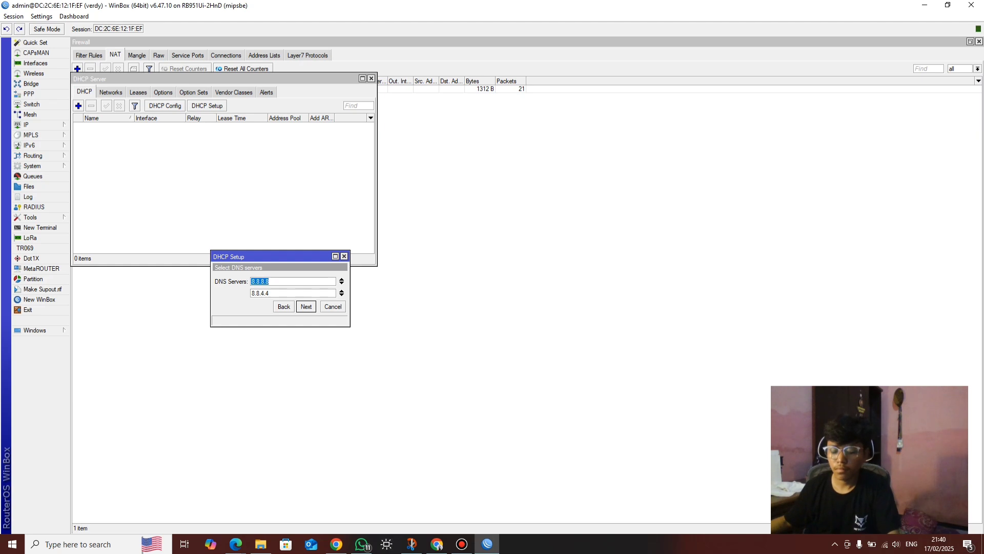
type("192.168.5.254")
left_click(269, 293)
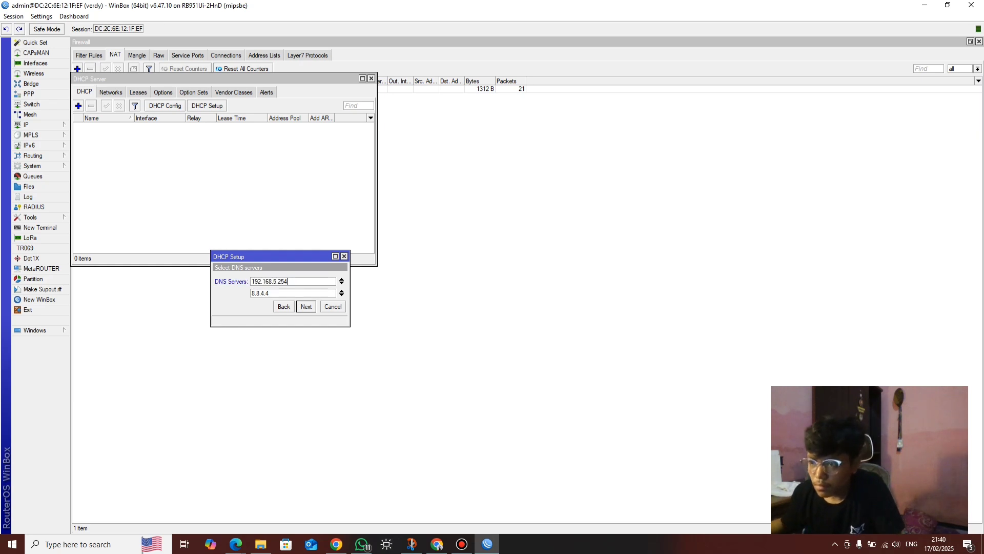
key("BackSpace")
key("BackSpace")
key("BackSpace")
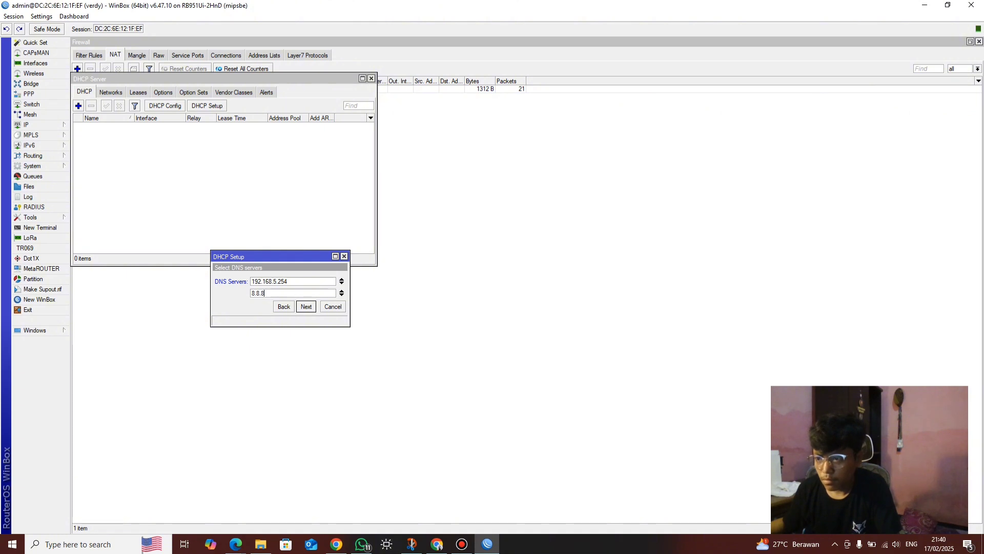
key("Return")
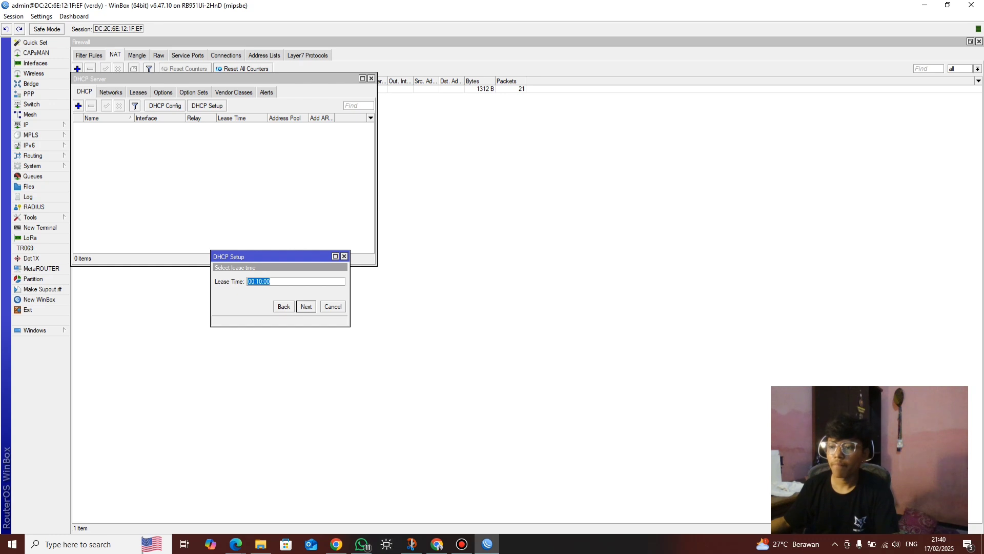
key("Return")
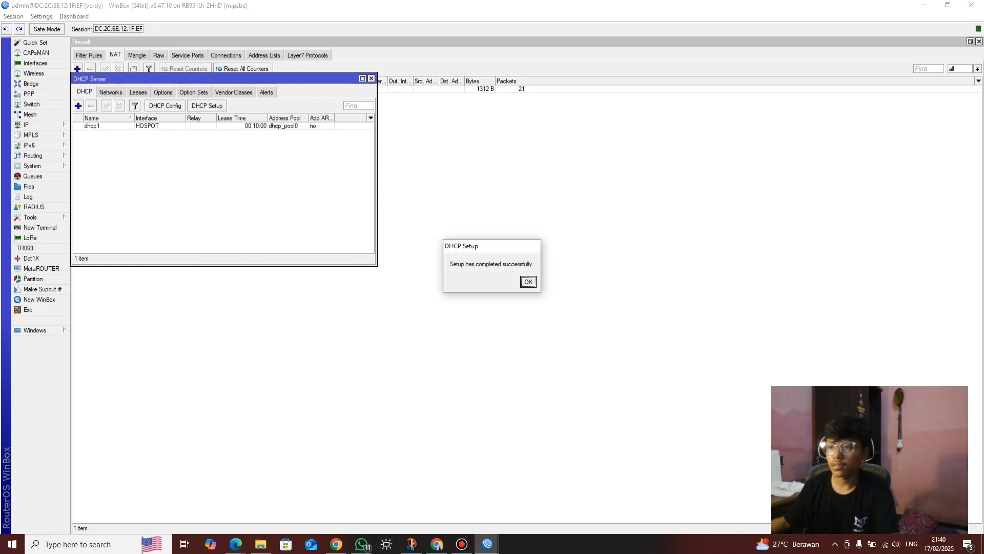
key("Return")
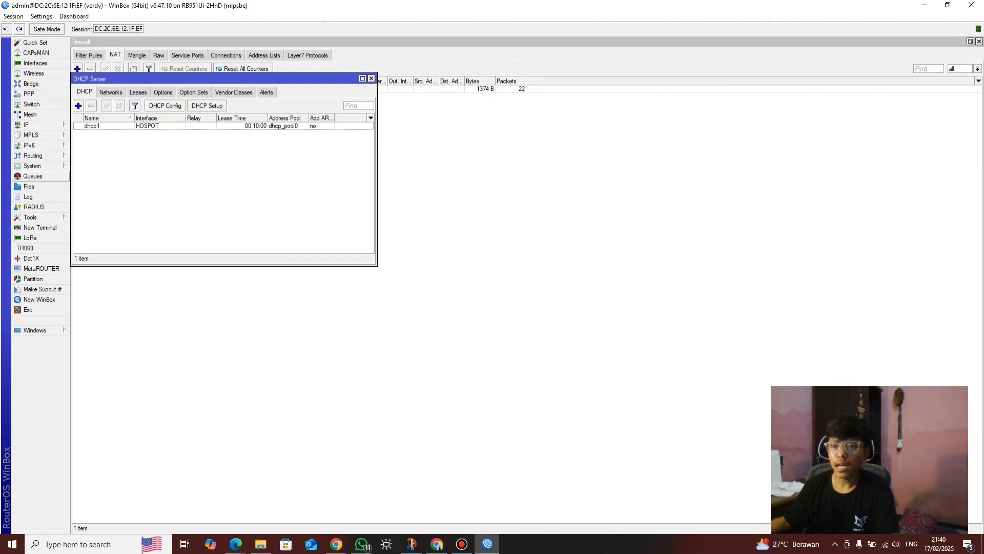
left_click(31, 165)
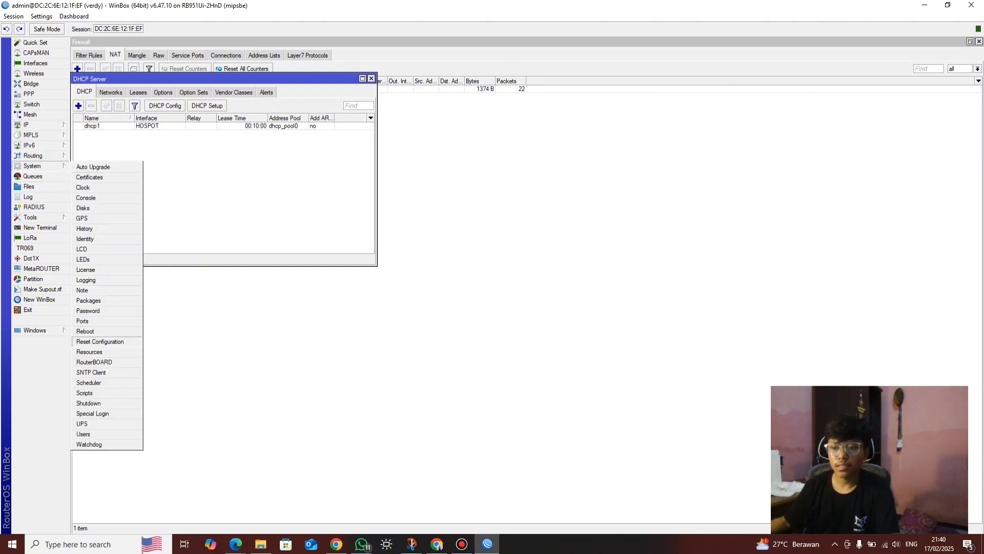
Reboot the router from System > Reboot and confirm
left_click(85, 331)
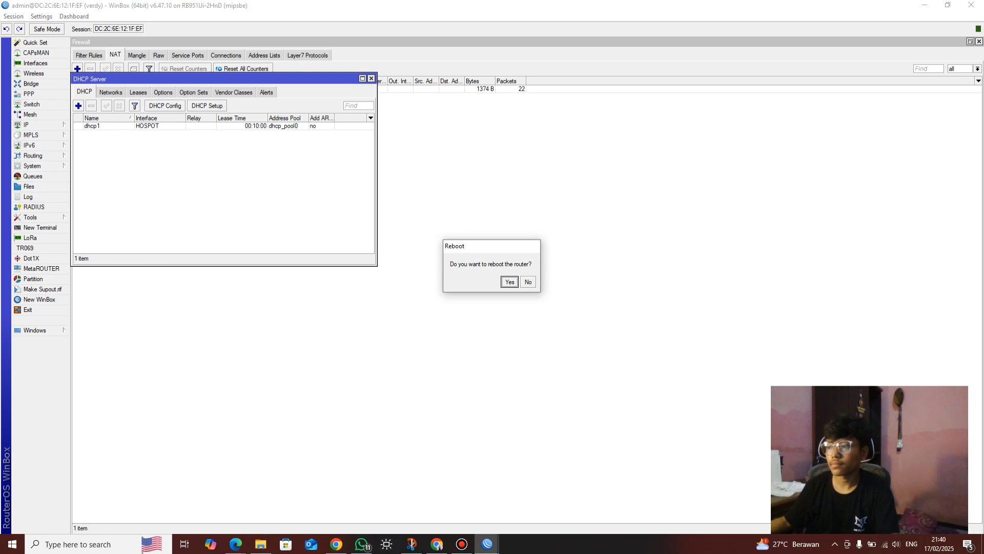
key("Return")
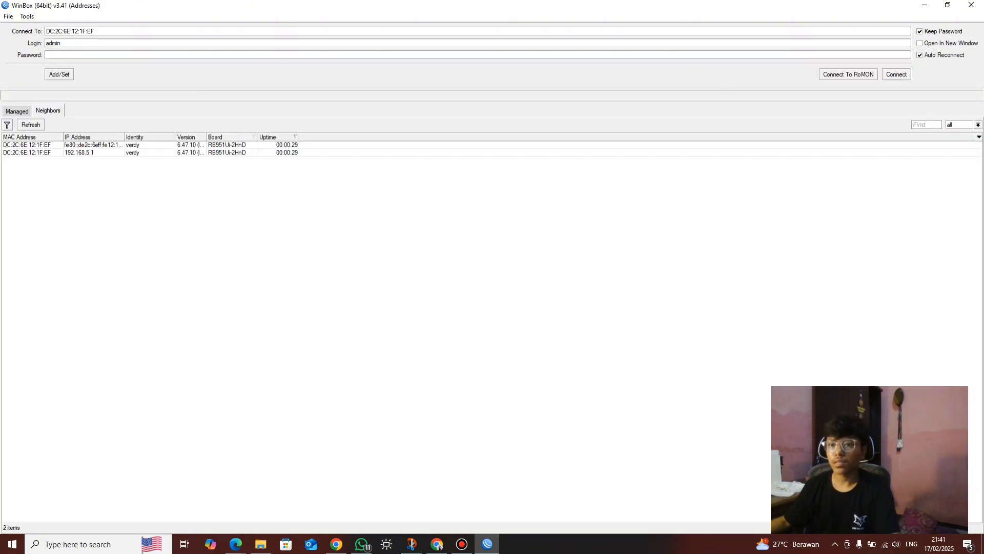
Reconnect to the router at 192.168.5.1 and bring up the PDF's topology diagram
left_click(26, 152)
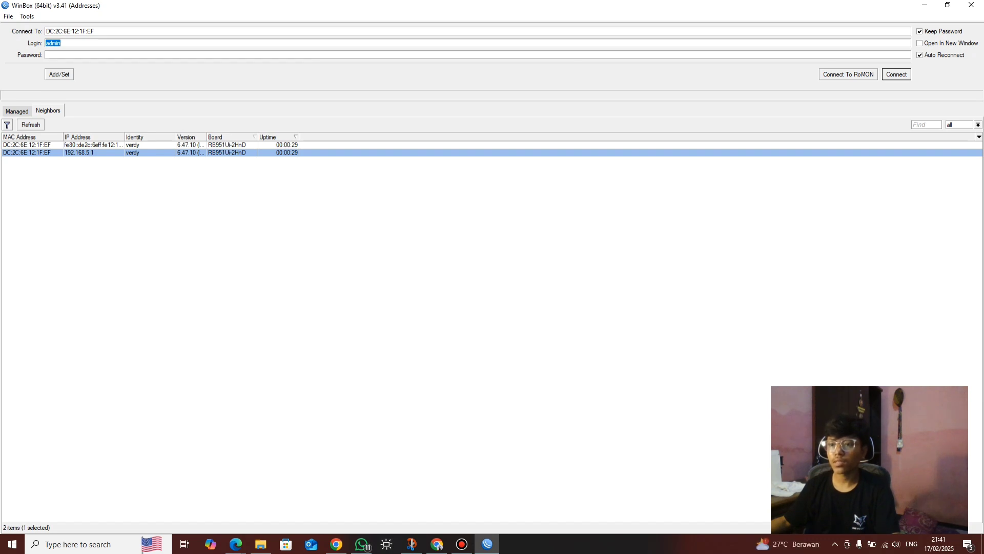
key("Return")
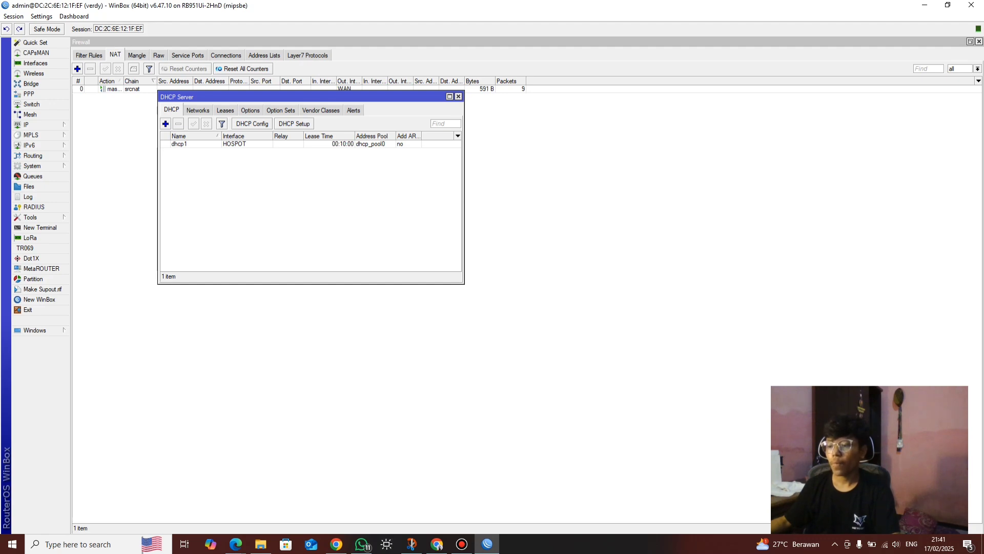
mouse_move(235, 543)
left_click(179, 492)
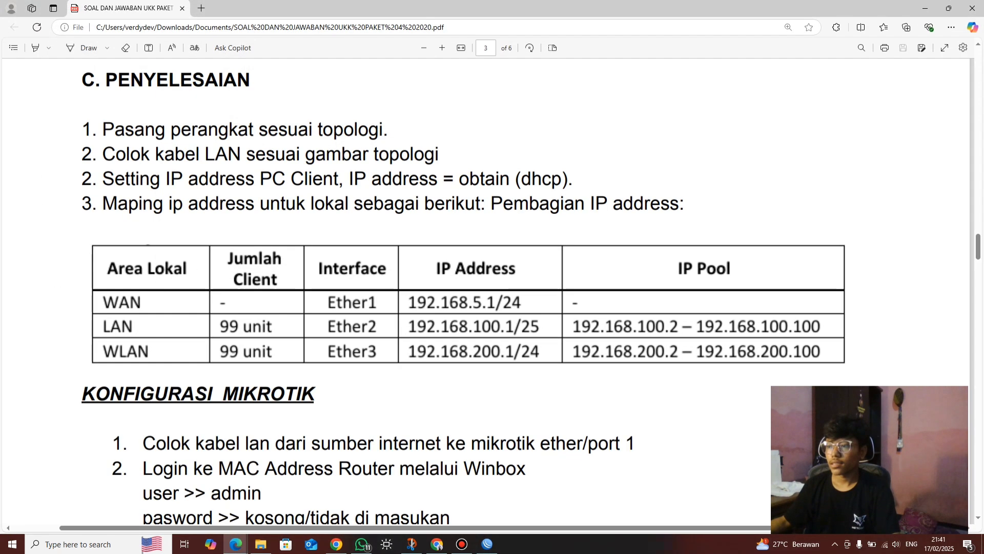
scroll(492, 292, "up", 8)
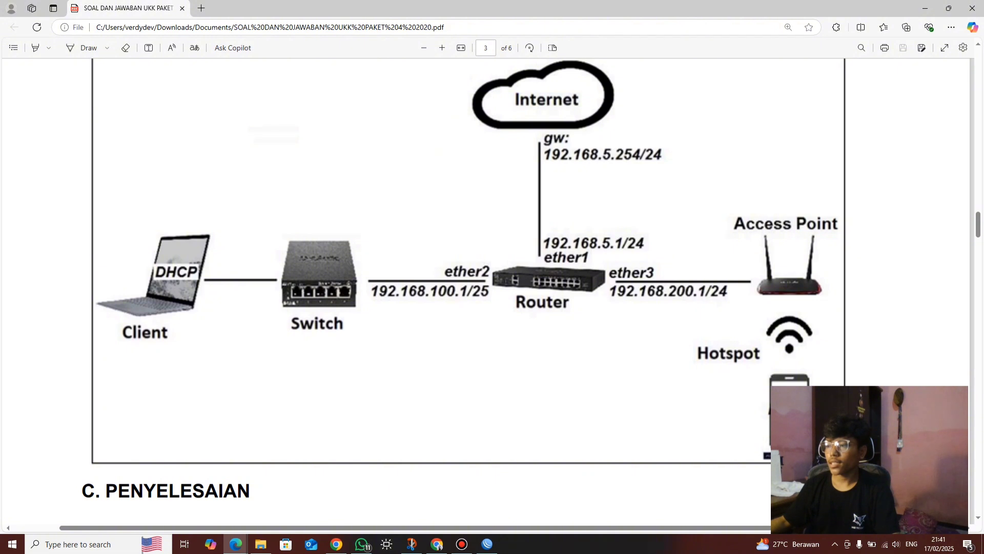
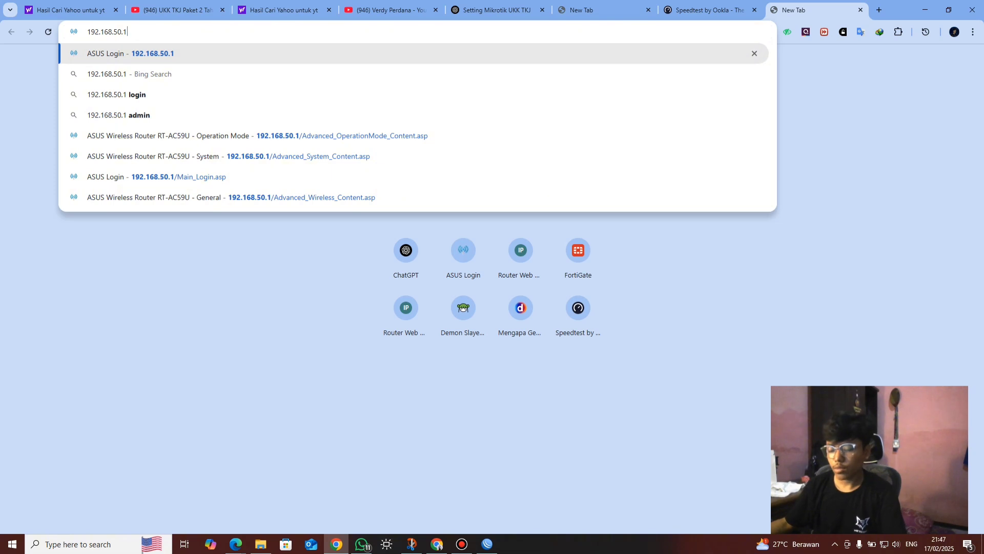
Load 192.168.50.1 in Chrome; the page returns ERR_CONNECTION_REFUSED
key("Return")
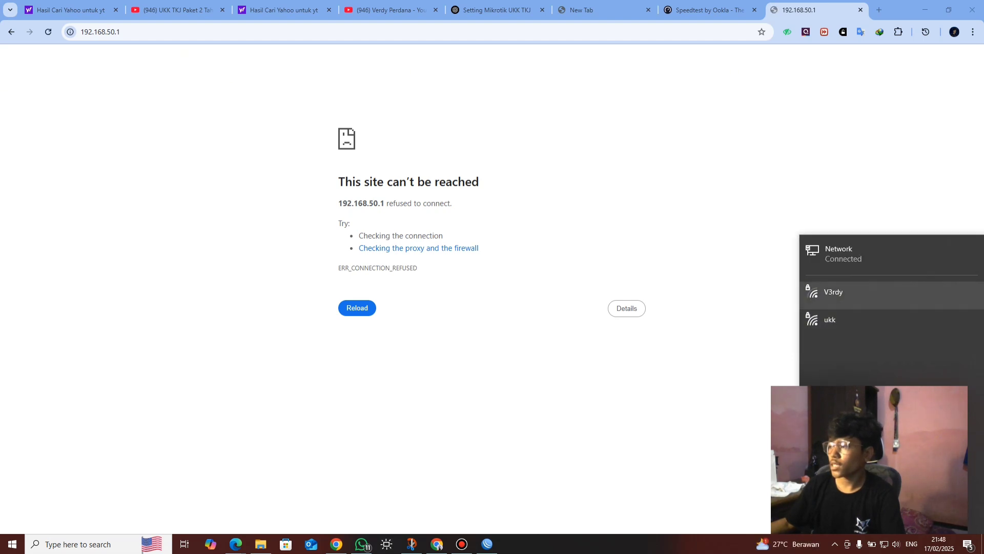
Connect the laptop to the secured 'ukk' Wi-Fi network using its security key
left_click(830, 319)
left_click(938, 367)
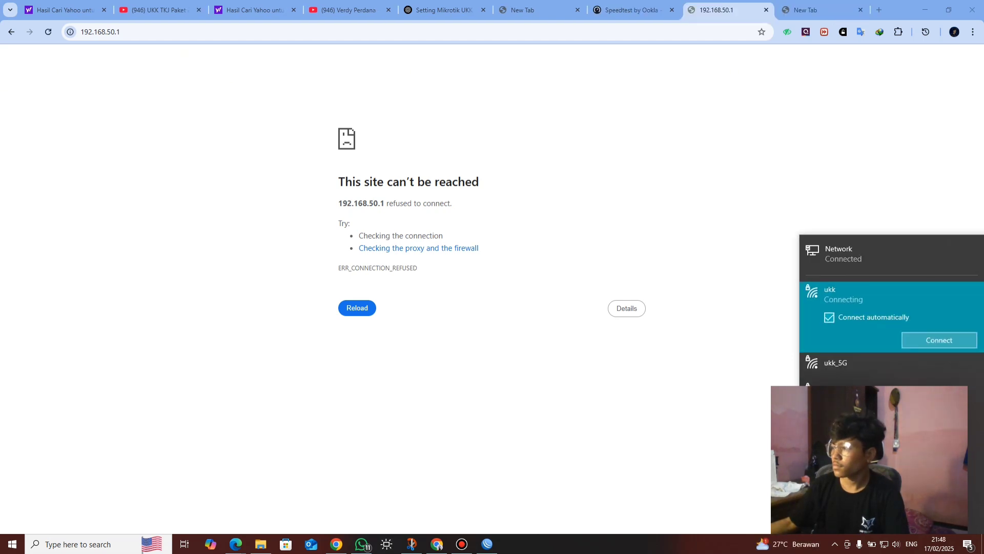
type("123")
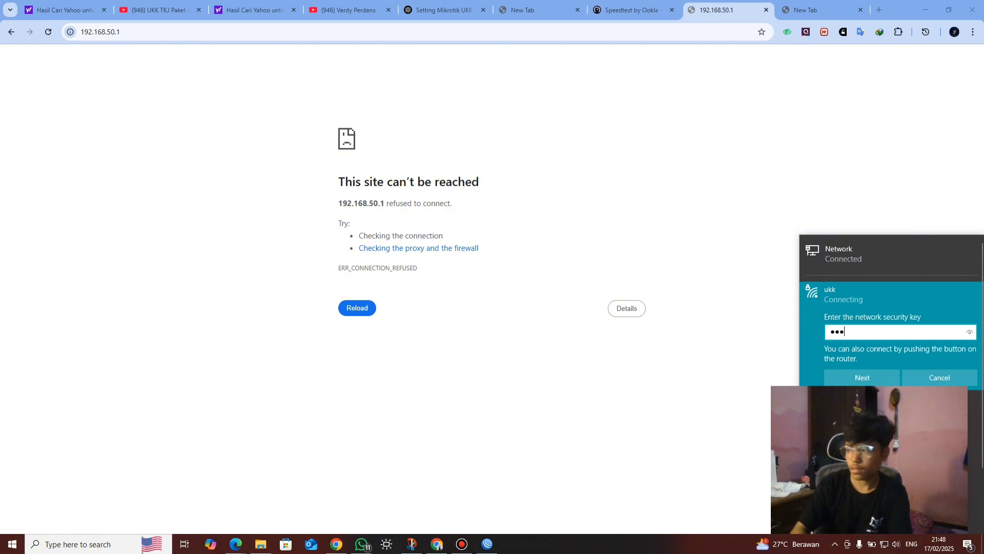
type("45678")
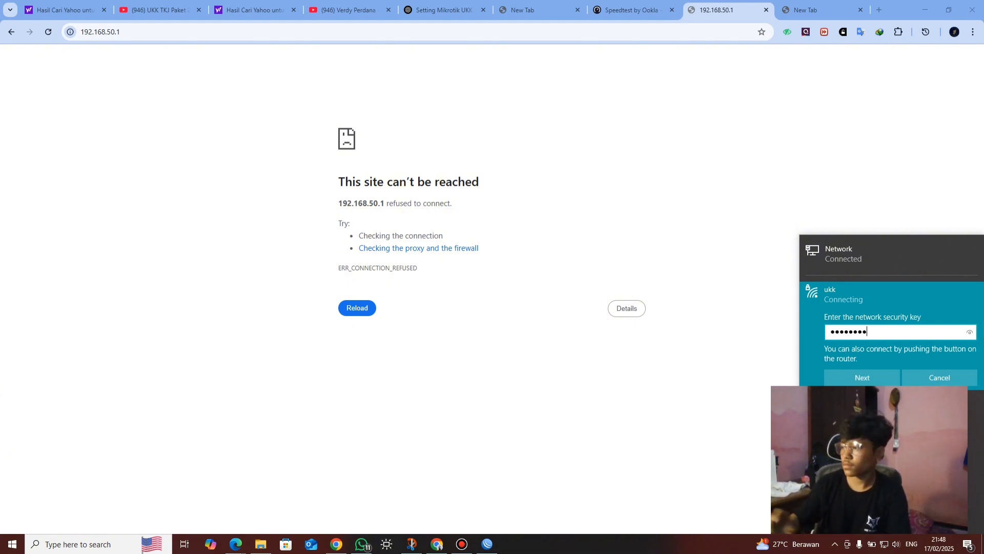
key("Return")
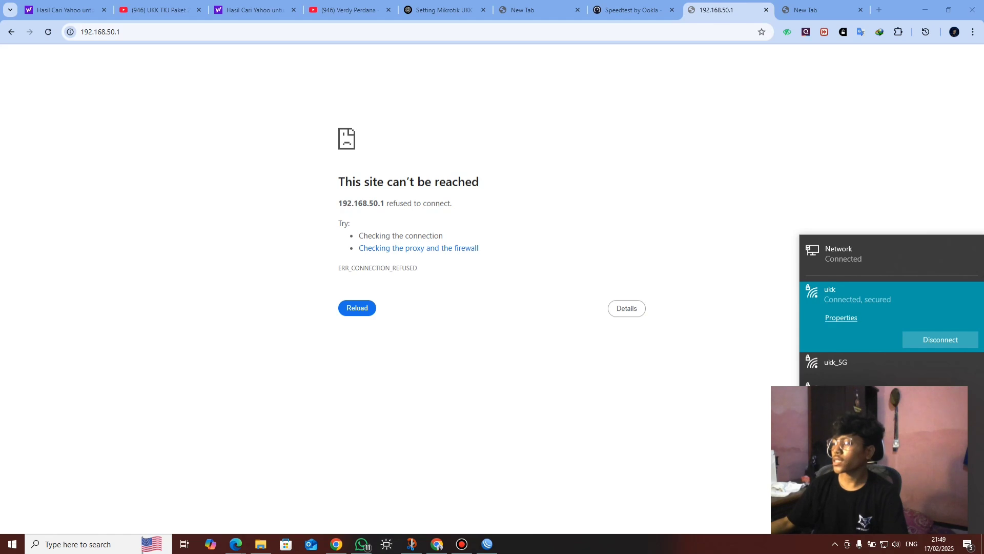
key("Escape")
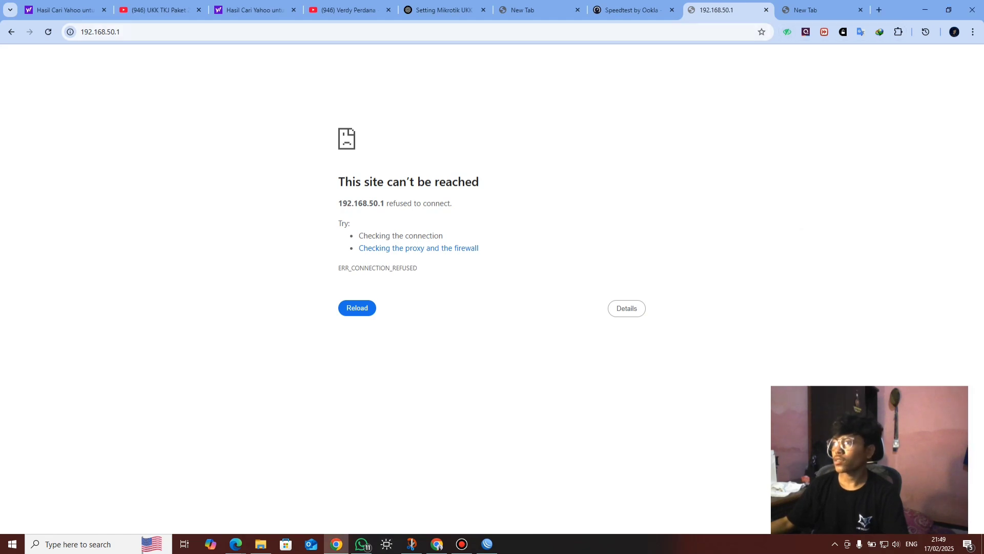
Reload 192.168.50.1 so the ASUS RT-AC59U sign-in page appears
key("ctrl+l")
key("End")
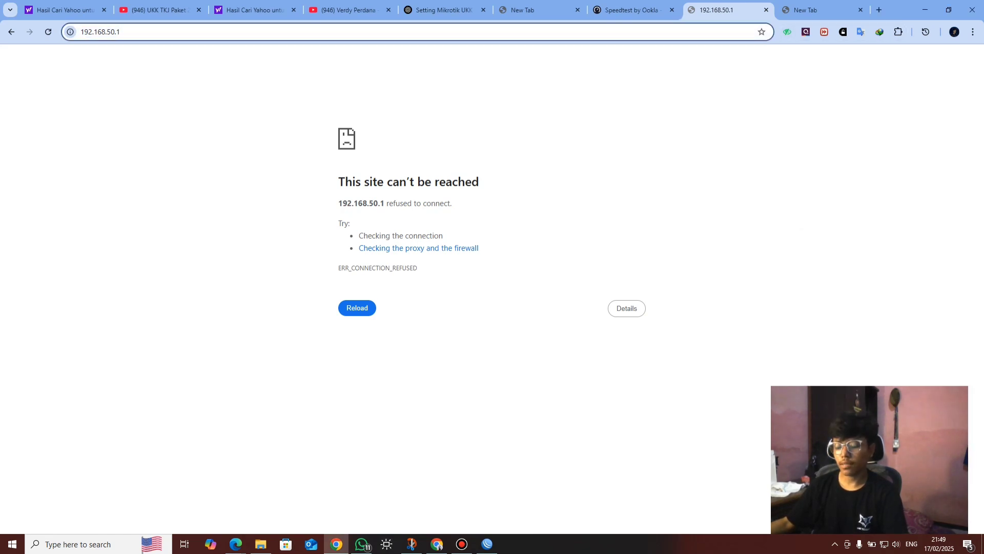
key("Return")
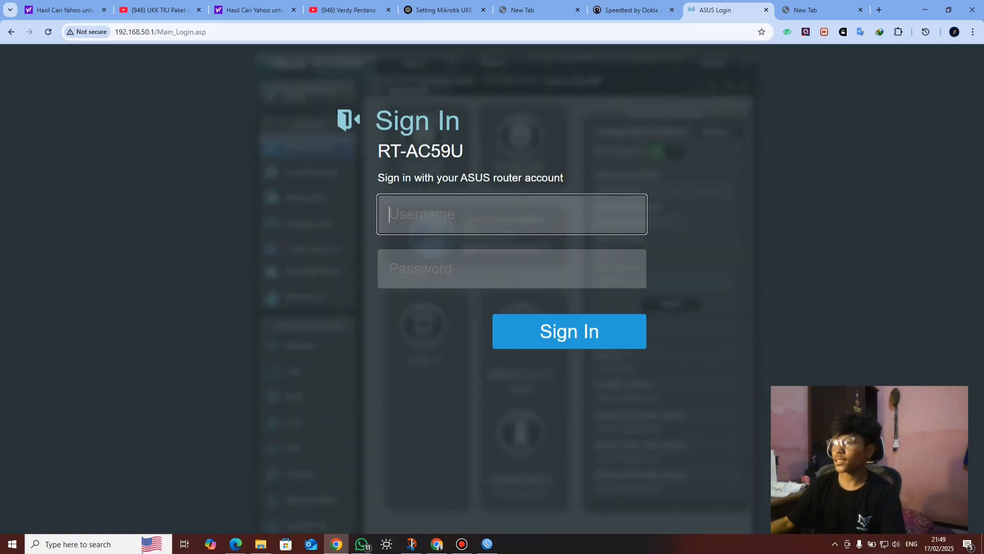
left_click(462, 543)
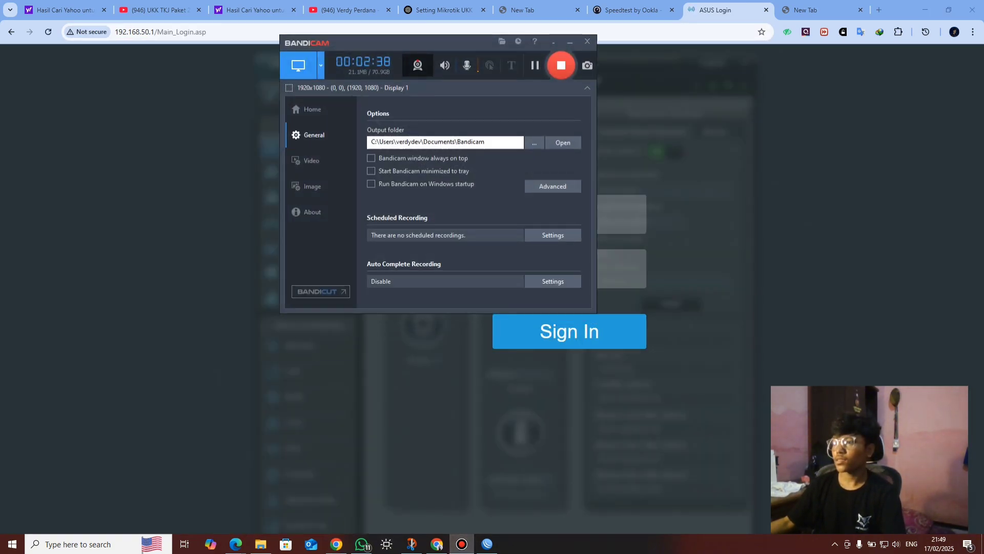
left_click(462, 544)
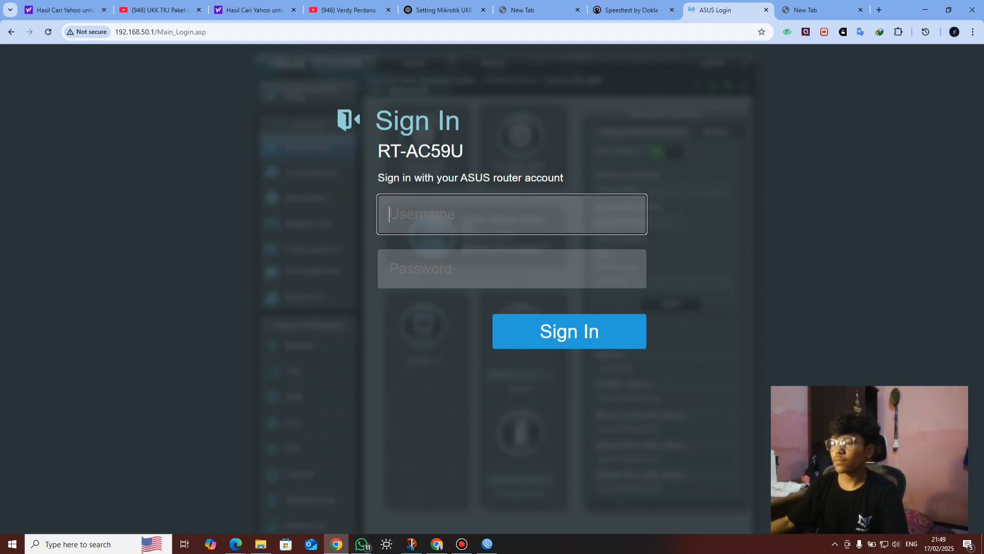
Sign in as admin with the router password, then re-enter the username after the rejection
left_click(512, 269)
left_click(511, 214)
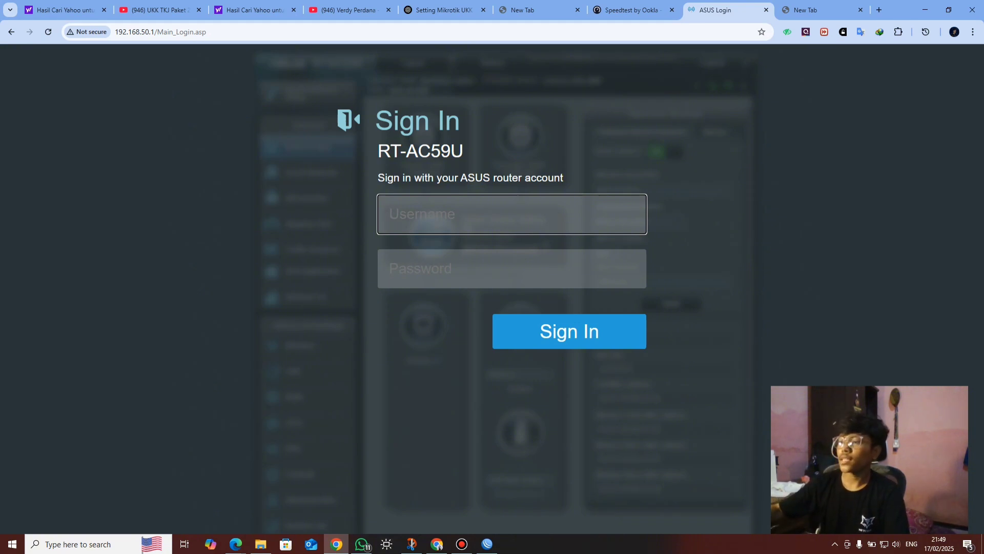
type("admin")
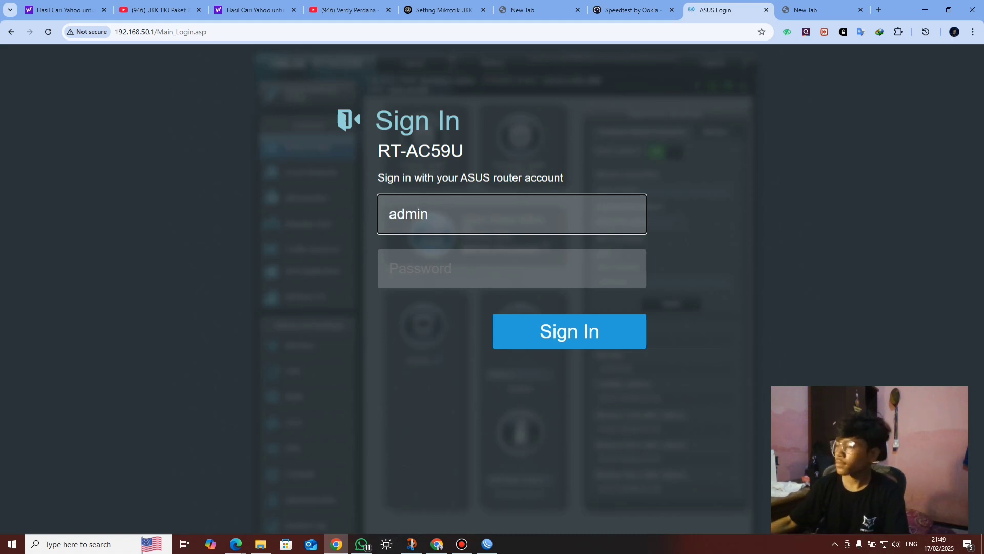
key("Tab")
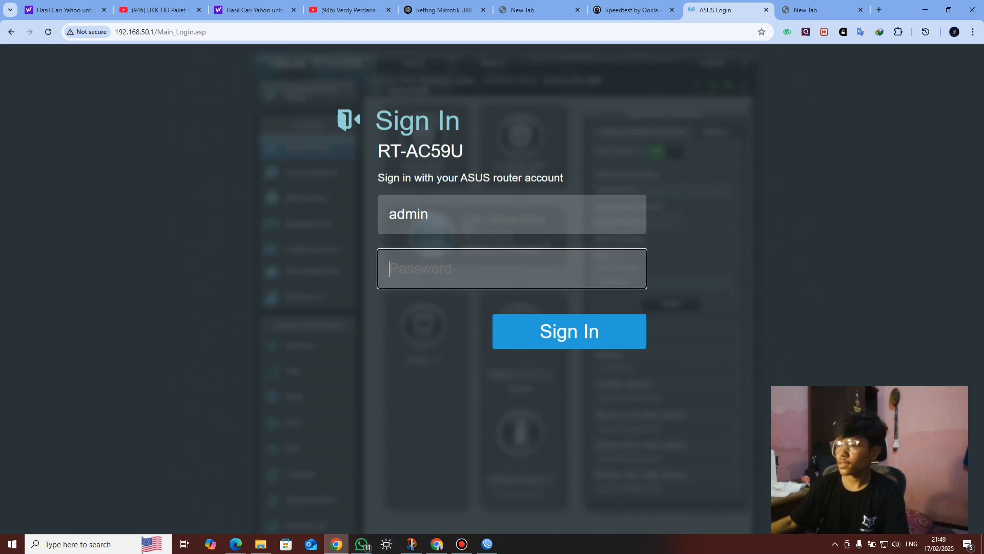
type("1234n")
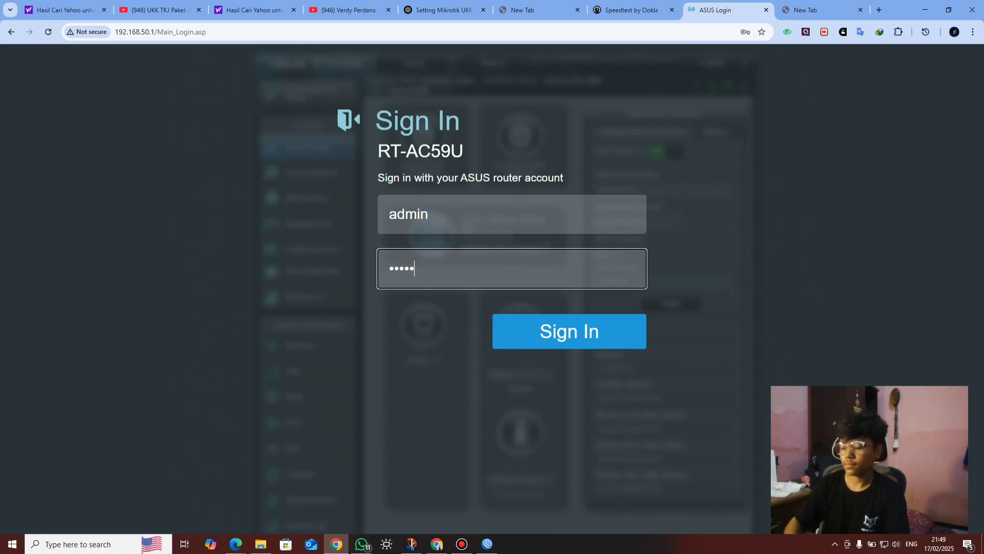
key("Return")
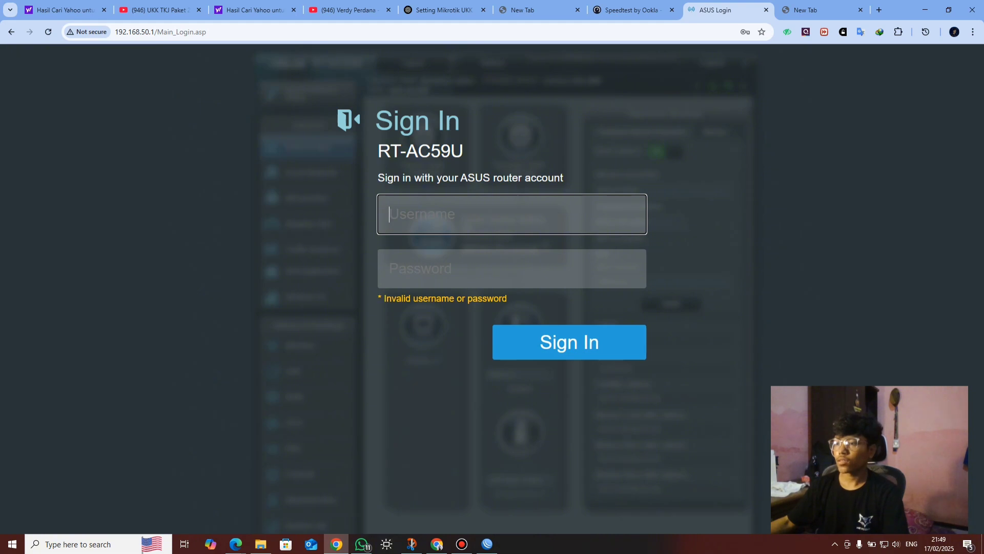
type("admin")
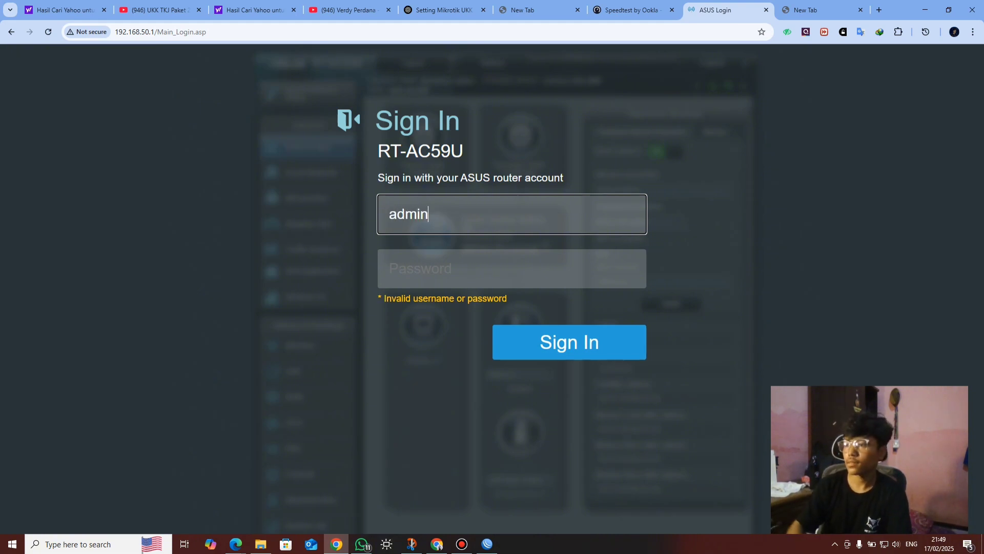
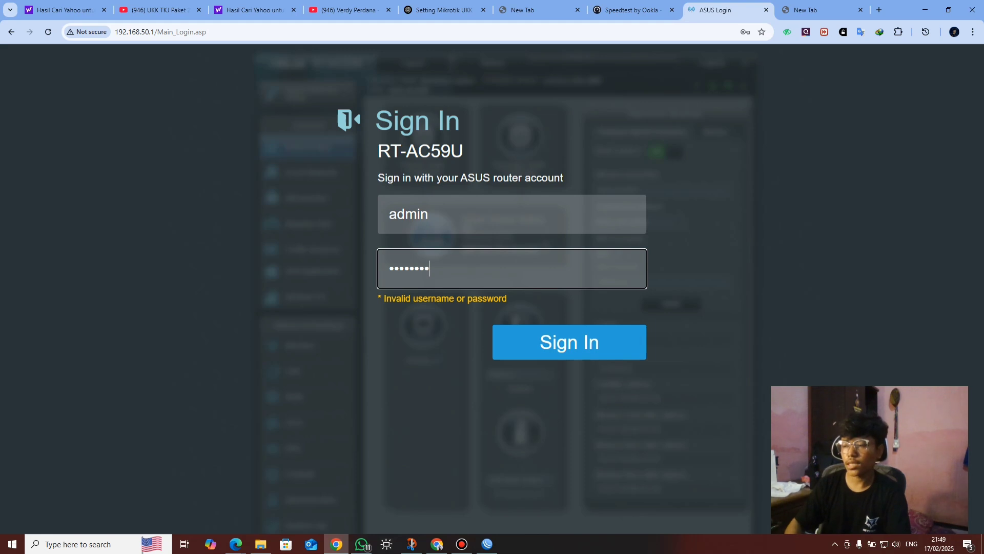
Submit the admin sign-in to reach the RT-AC59U Network Map, which shows internet Disconnected
key("Return")
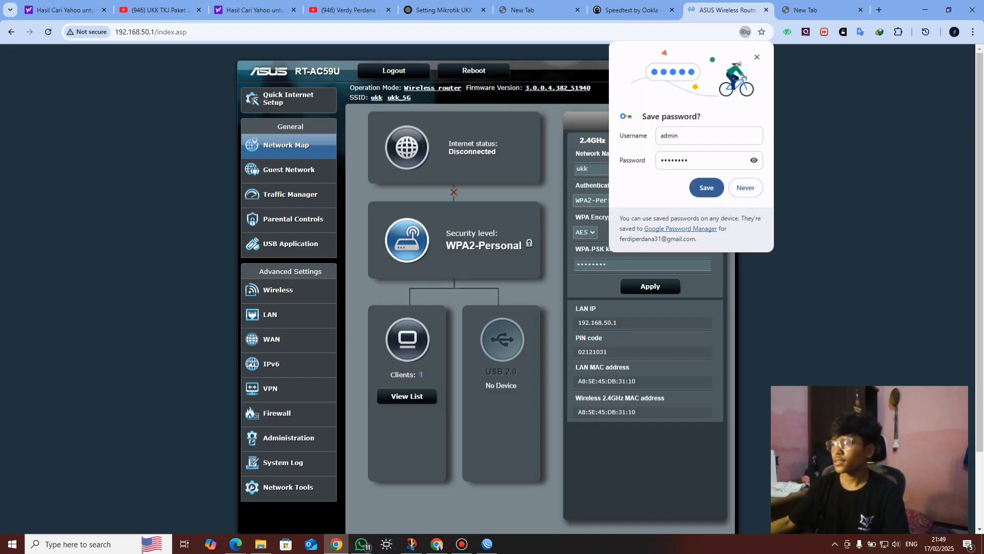
Dismiss the save-password prompt and check Administration > System, then view the 2.4GHz Wireless General settings for ukk
left_click(706, 188)
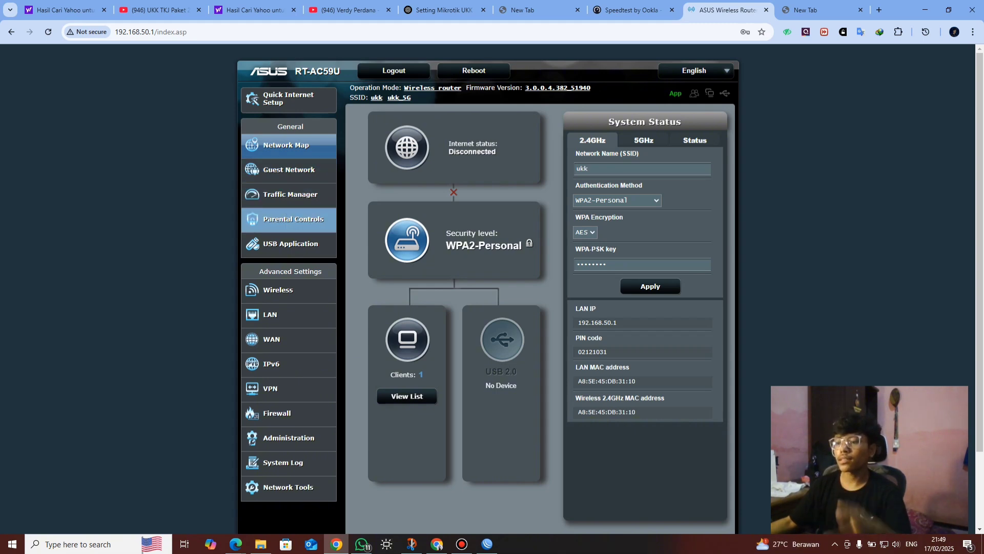
left_click(289, 438)
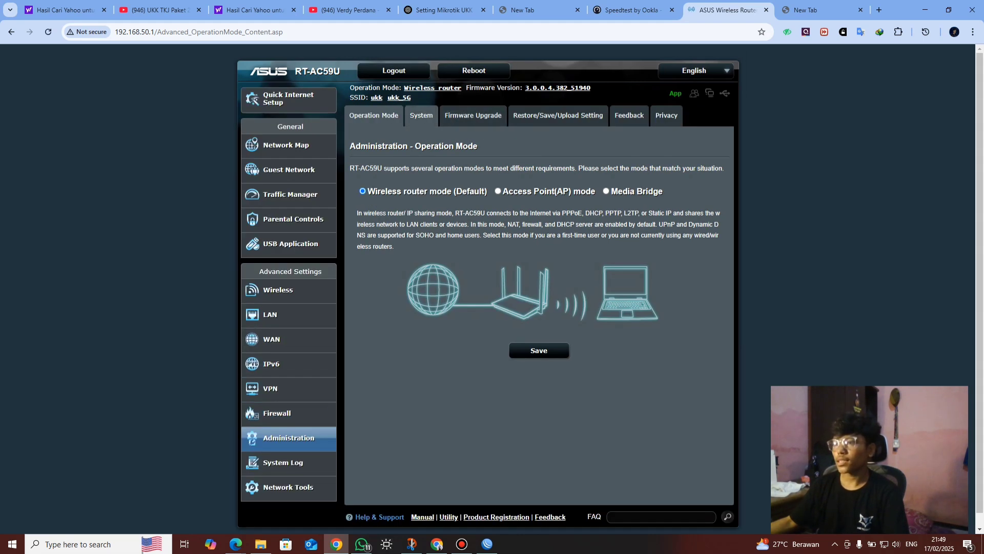
left_click(421, 116)
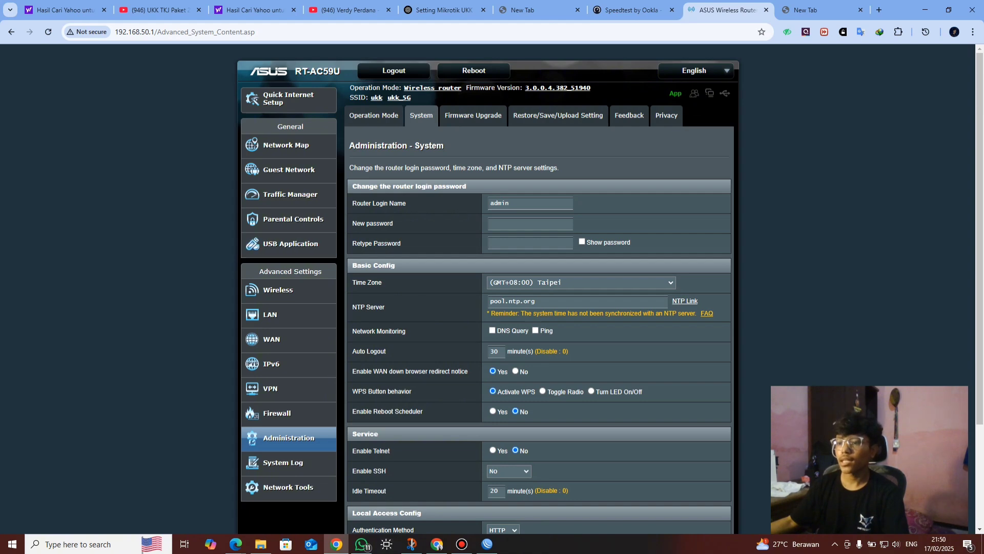
left_click(278, 290)
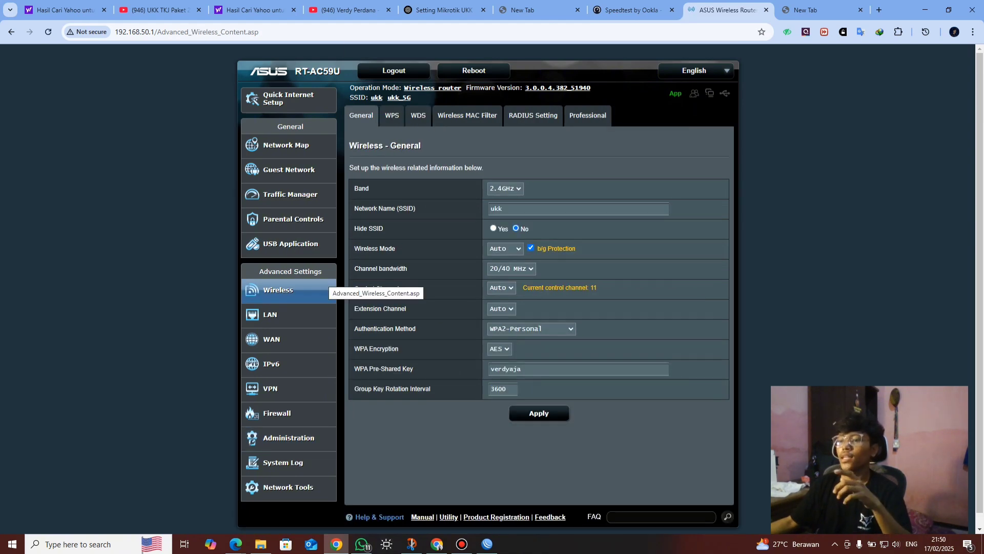
Review the exam PDF's network topology and IP address table, then return to the router's wireless page
mouse_move(235, 543)
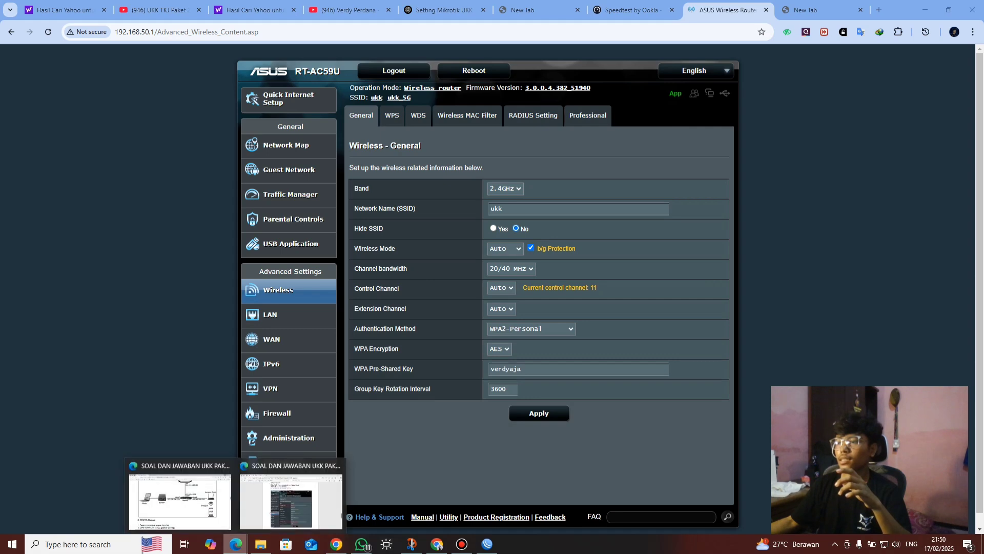
left_click(180, 494)
scroll(468, 291, "up", 1)
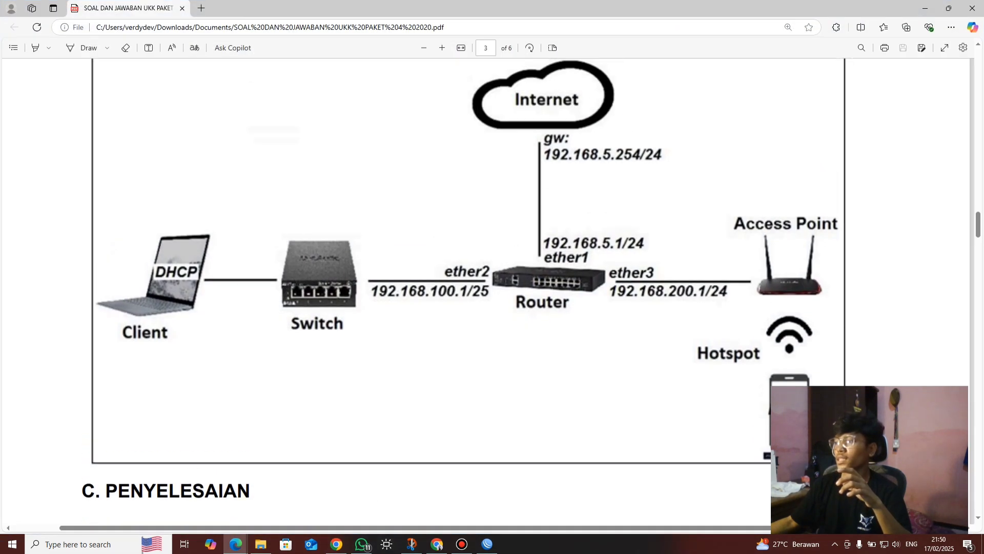
scroll(468, 291, "down", 2)
scroll(467, 291, "up", 1)
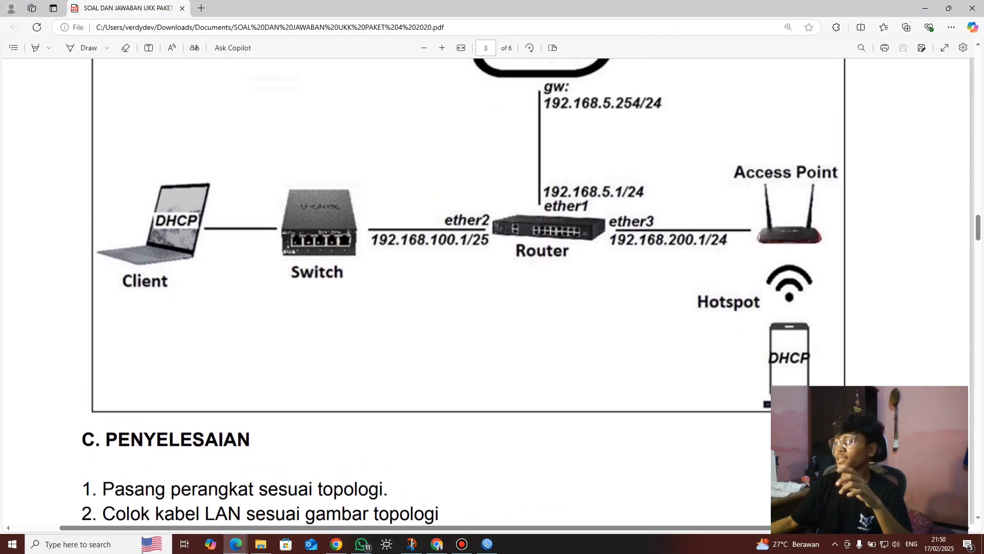
scroll(468, 291, "down", 5)
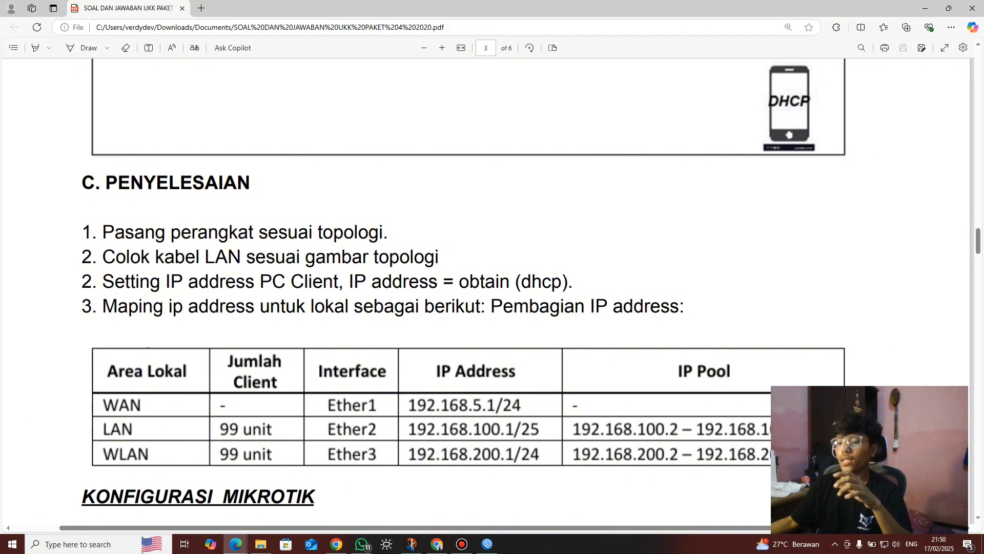
scroll(468, 291, "up", 5)
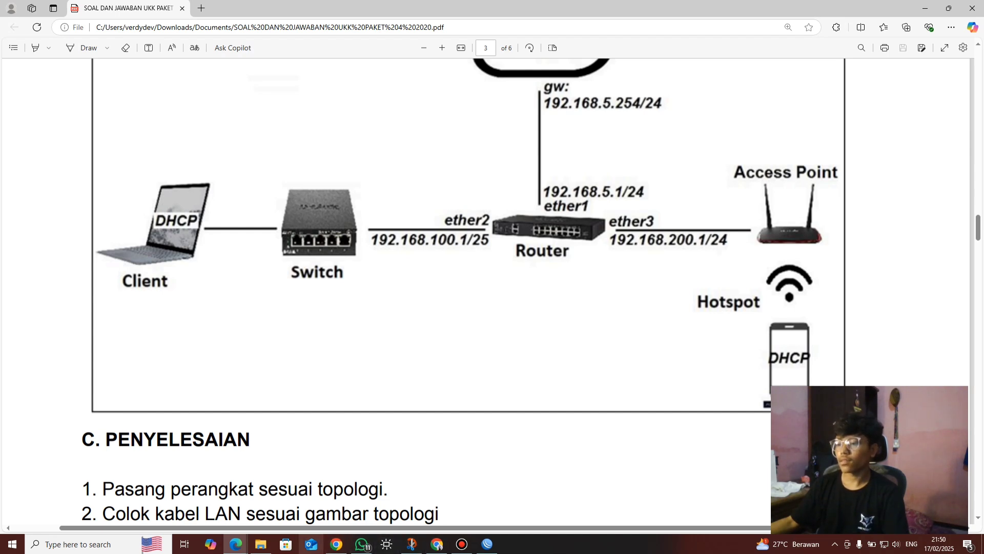
left_click(336, 543)
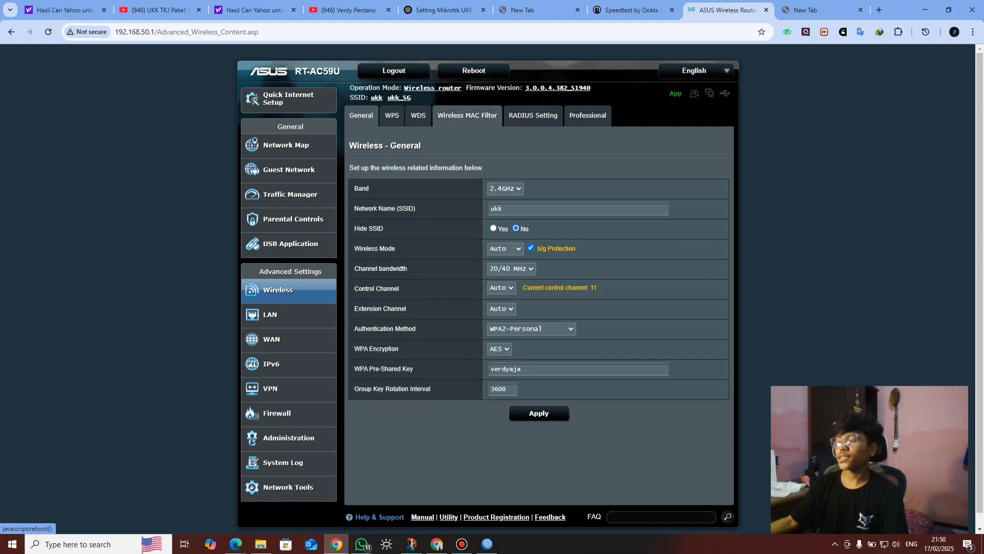
mouse_move(694, 70)
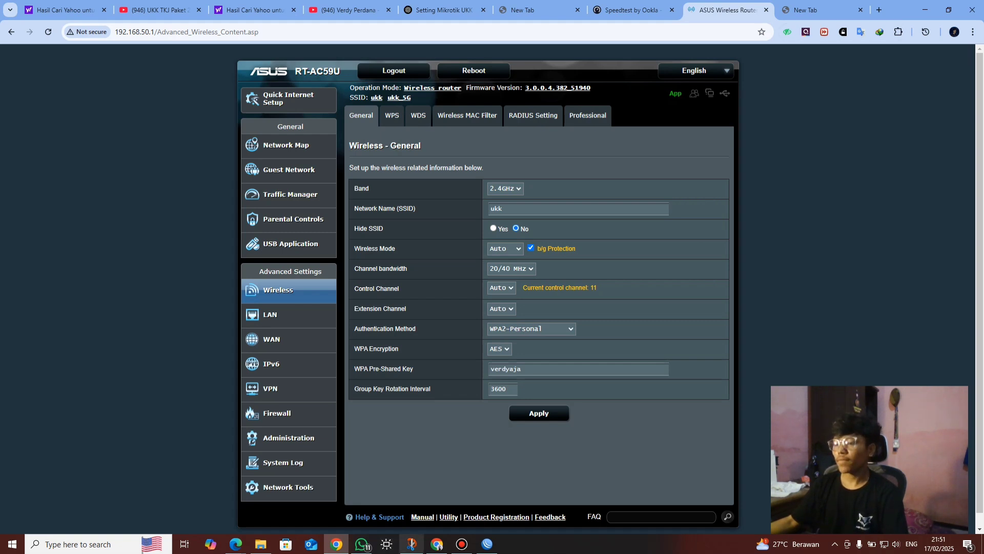
mouse_move(235, 544)
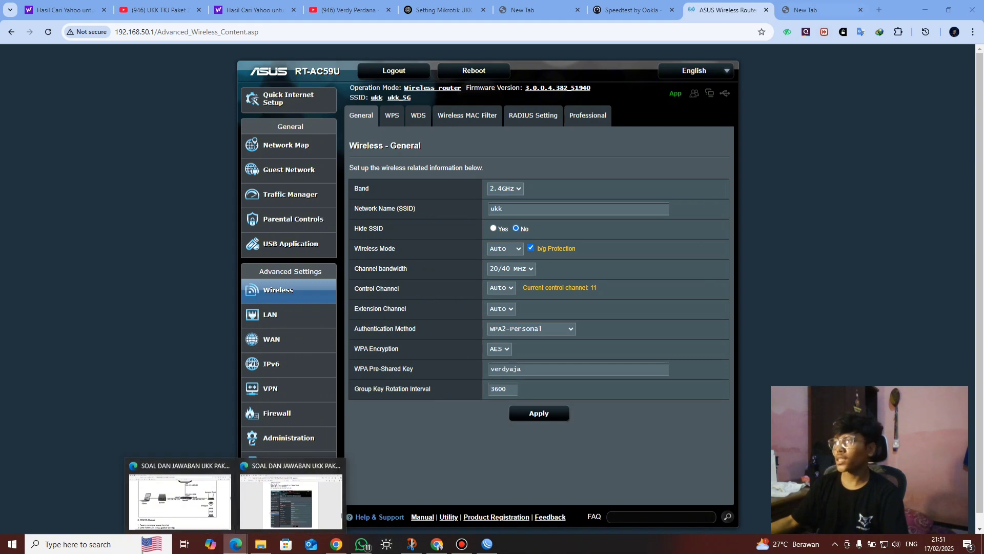
Open a new tab and confirm in Windows network settings that the laptop is connected to ukk
key("ctrl+t")
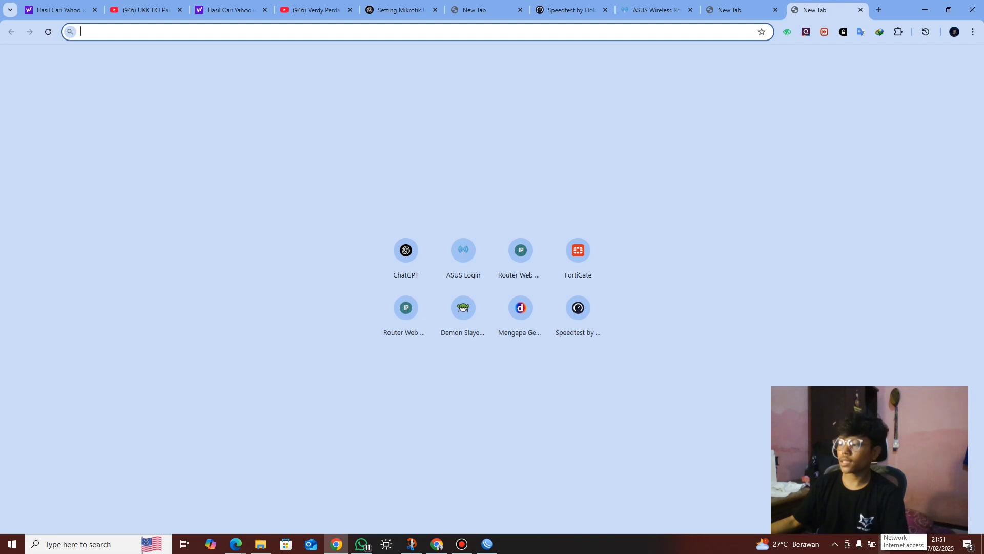
left_click(884, 544)
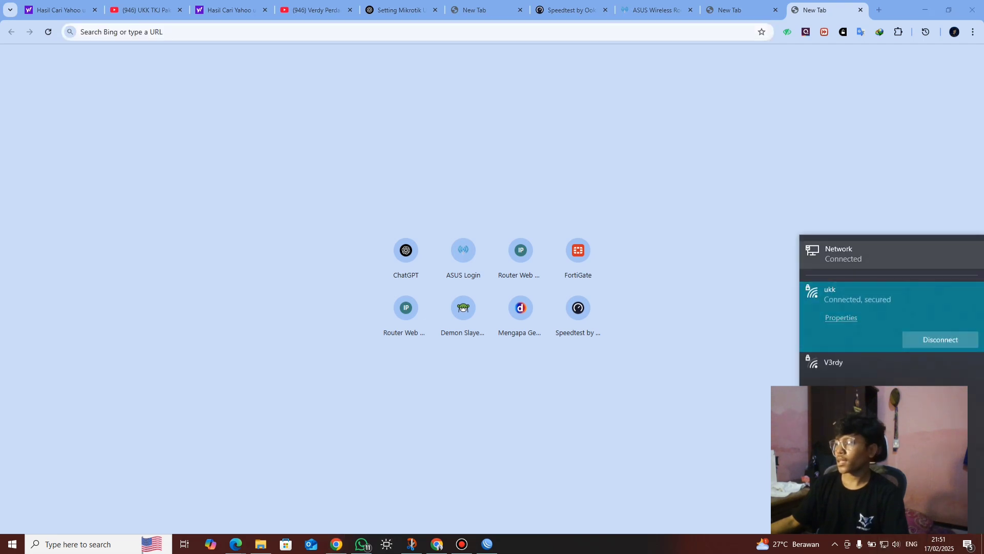
left_click(840, 254)
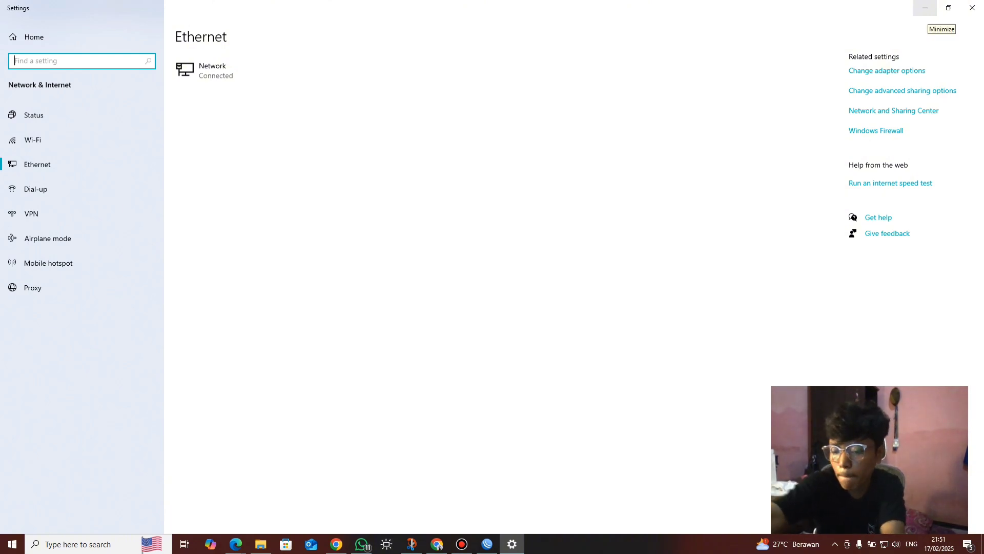
left_click(925, 8)
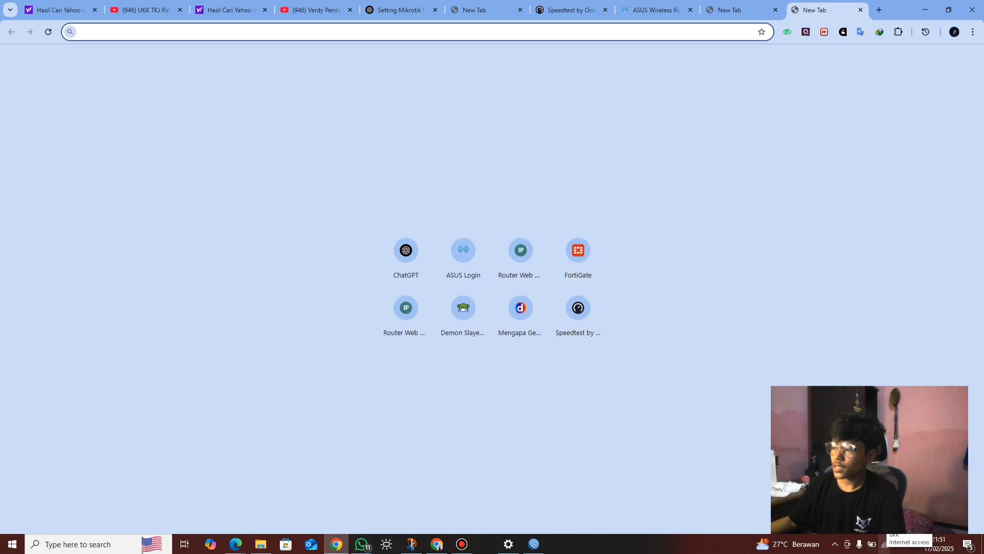
left_click(884, 545)
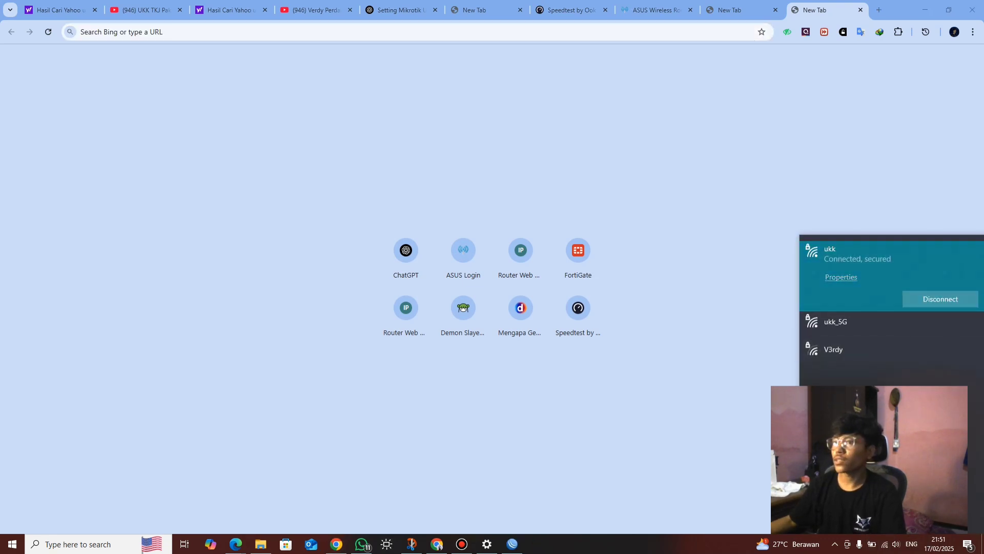
Load speedtest.net from the address bar with the 'sp' suggestion
left_click(205, 32)
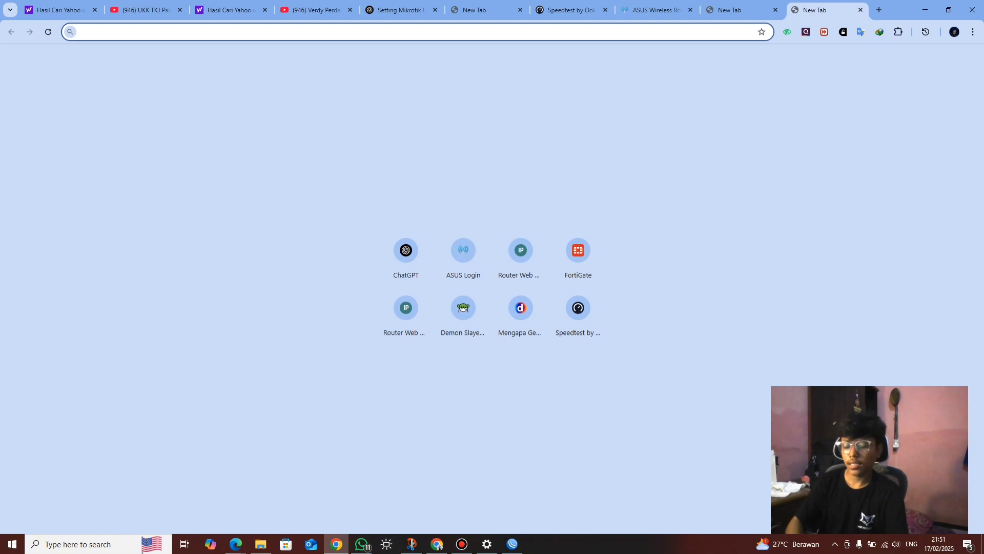
type("sp")
key("Return")
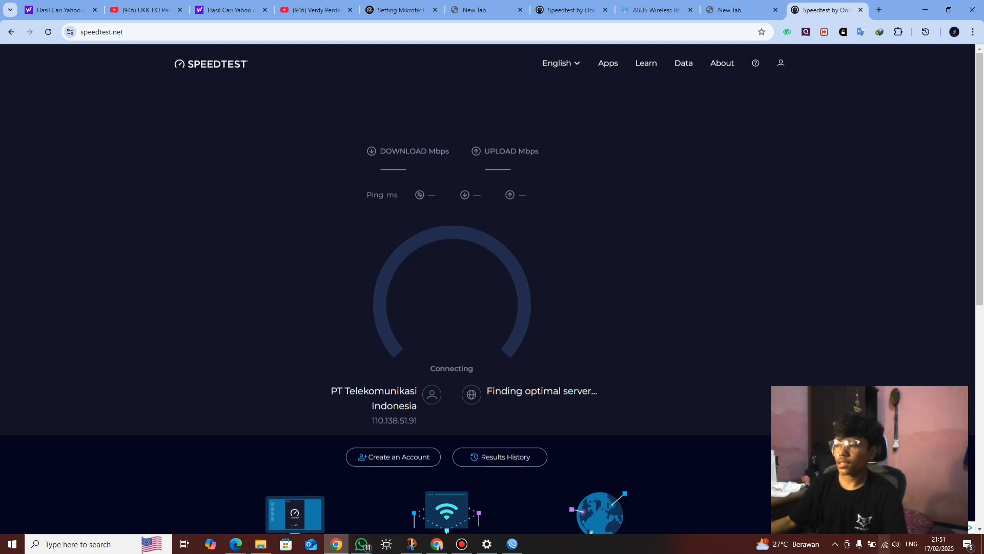
Confirm the ukk Wi-Fi link, review the finished Speedtest results (about 48.5/29 Mbps), and return to the running test
left_click(885, 544)
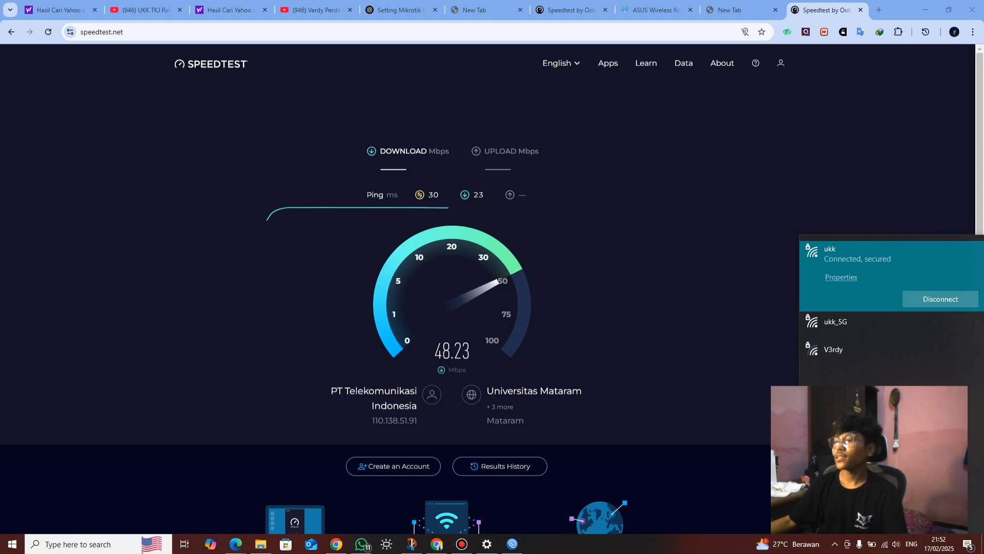
left_click(569, 9)
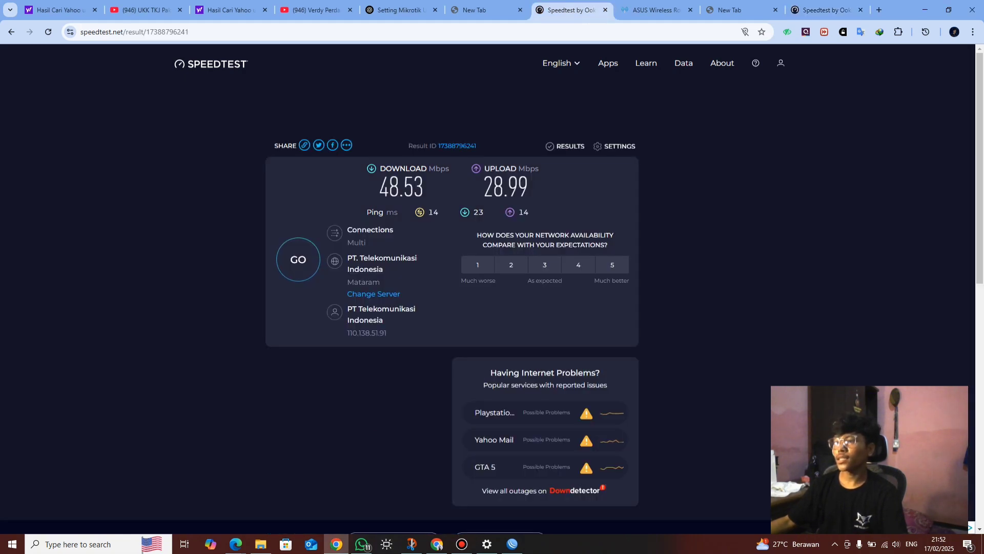
key("ctrl+9")
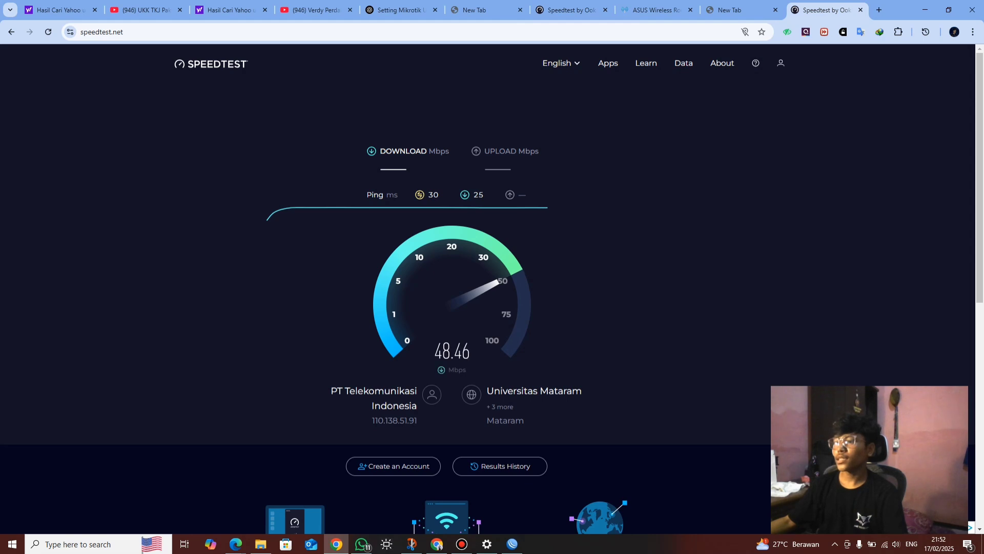